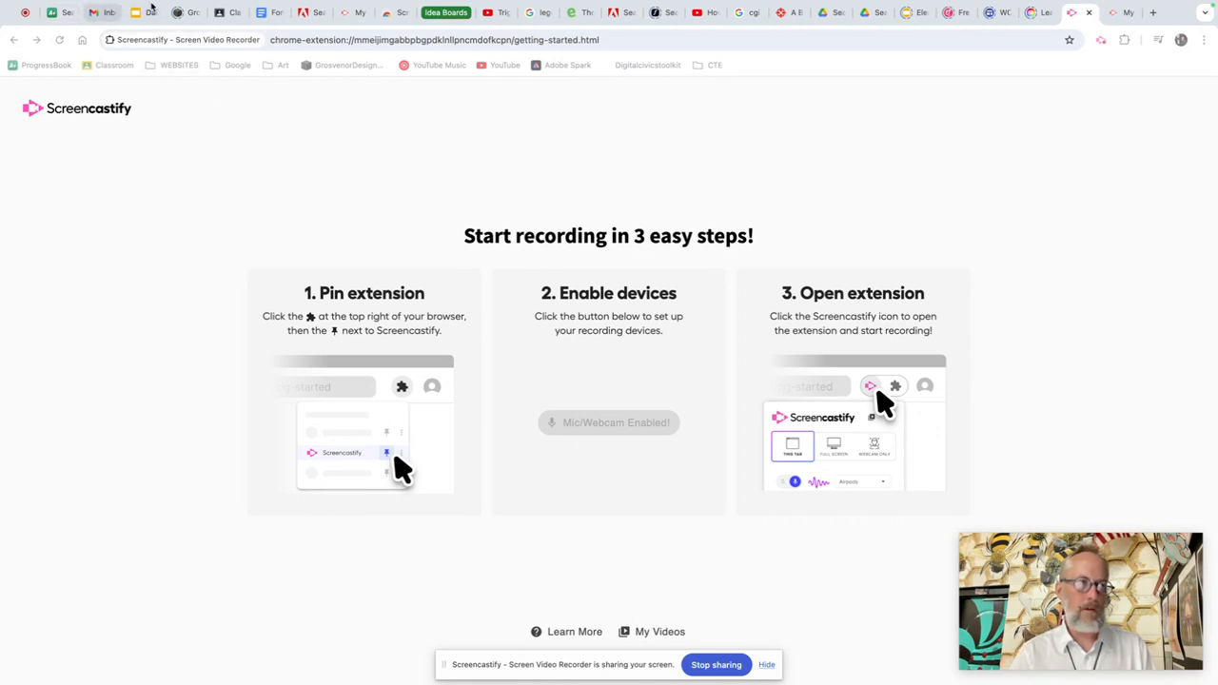
Step: Open the classwork of the DIGITAL ART I Period 3 class in Google Classroom
left_click(224, 15)
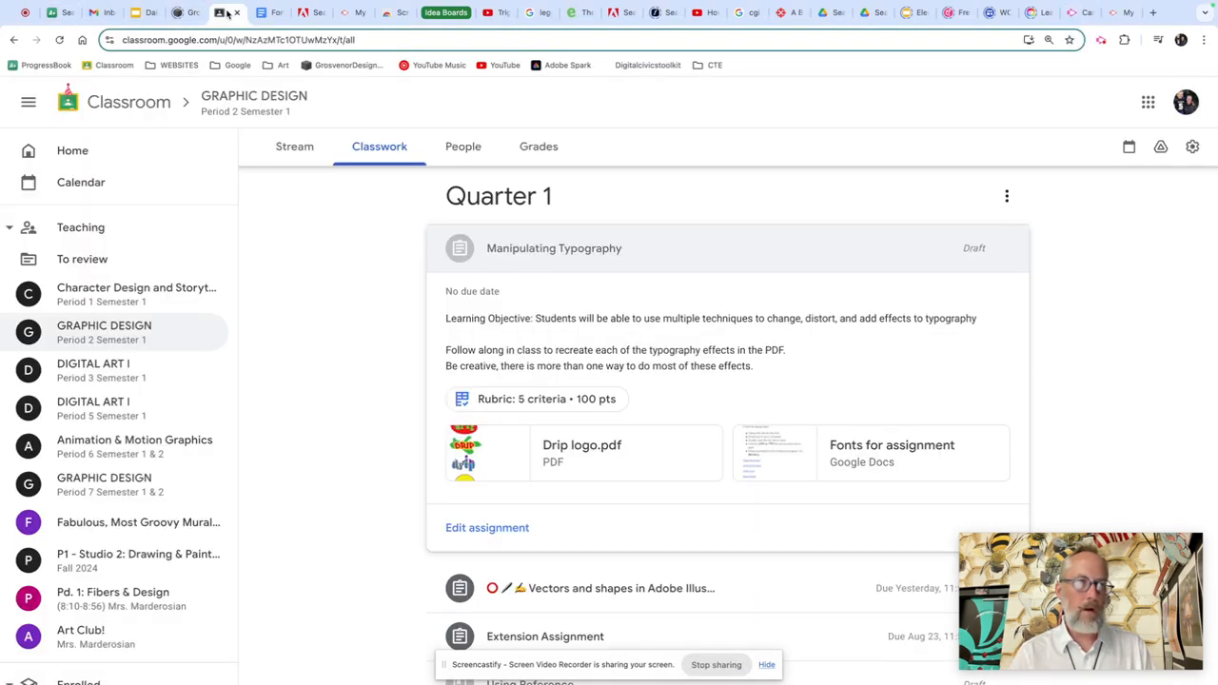
left_click(134, 302)
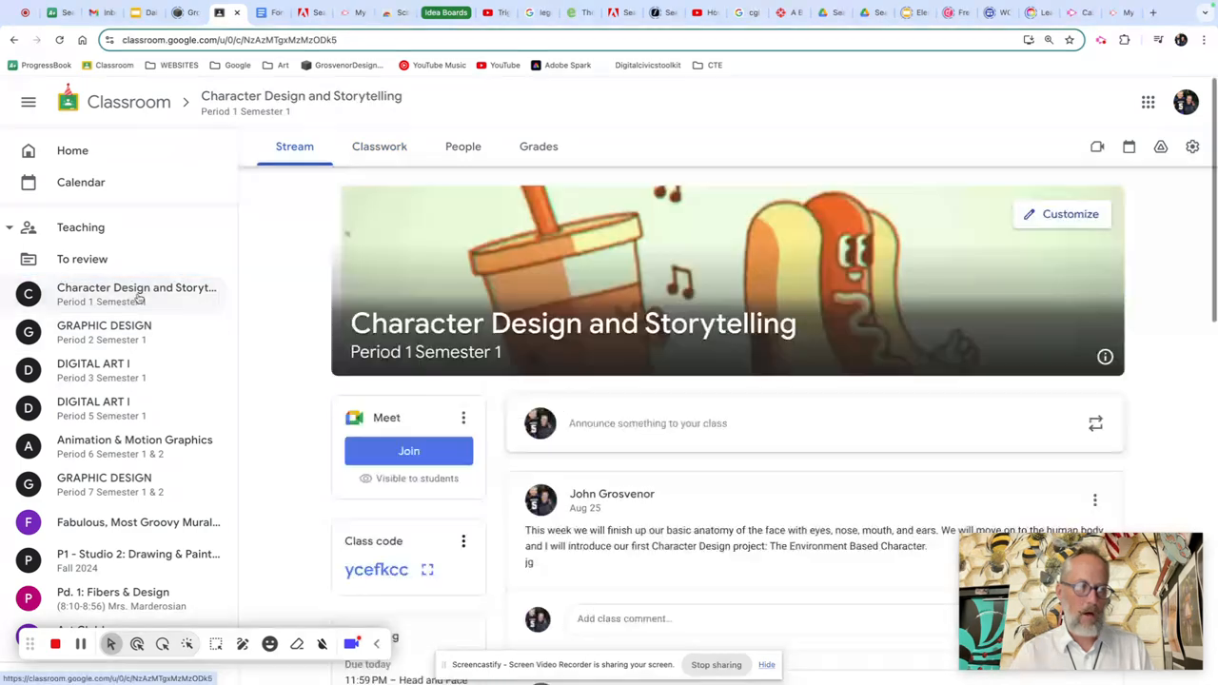
left_click(131, 371)
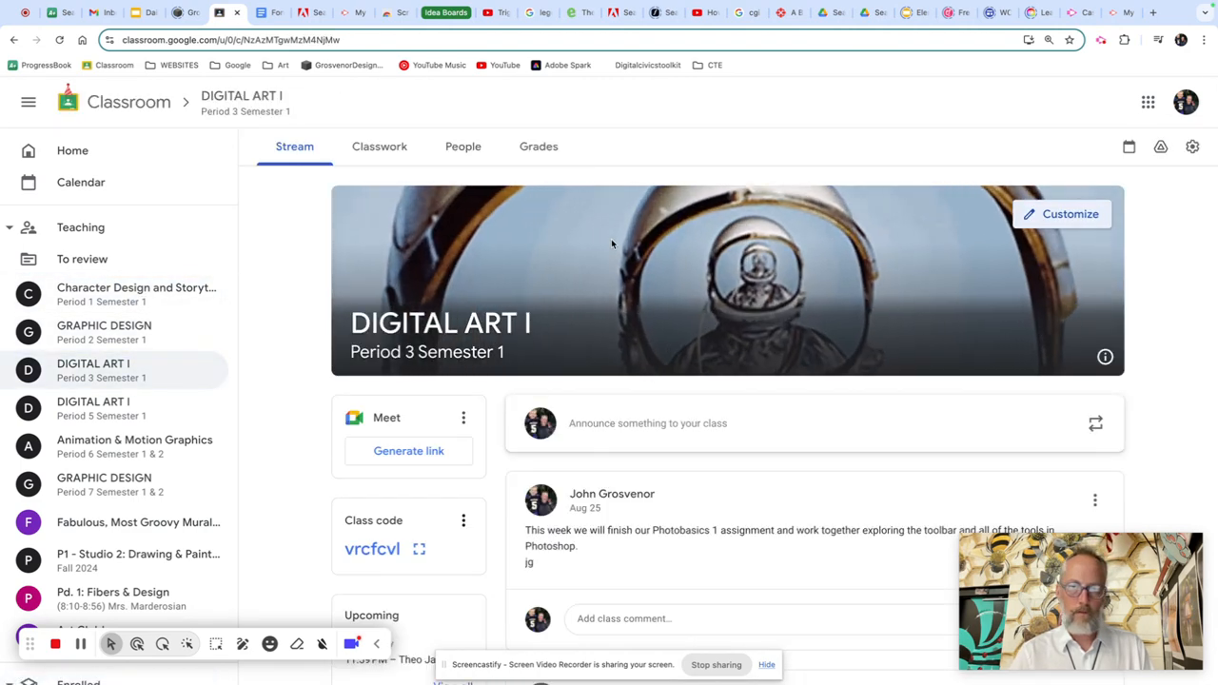
left_click(387, 151)
Step: Review the Photoshop Basics Part 1 assignment, then expand the Images material under Quarter 1: Learning the Basics of Photoshop
scroll(618, 351, "down", 5)
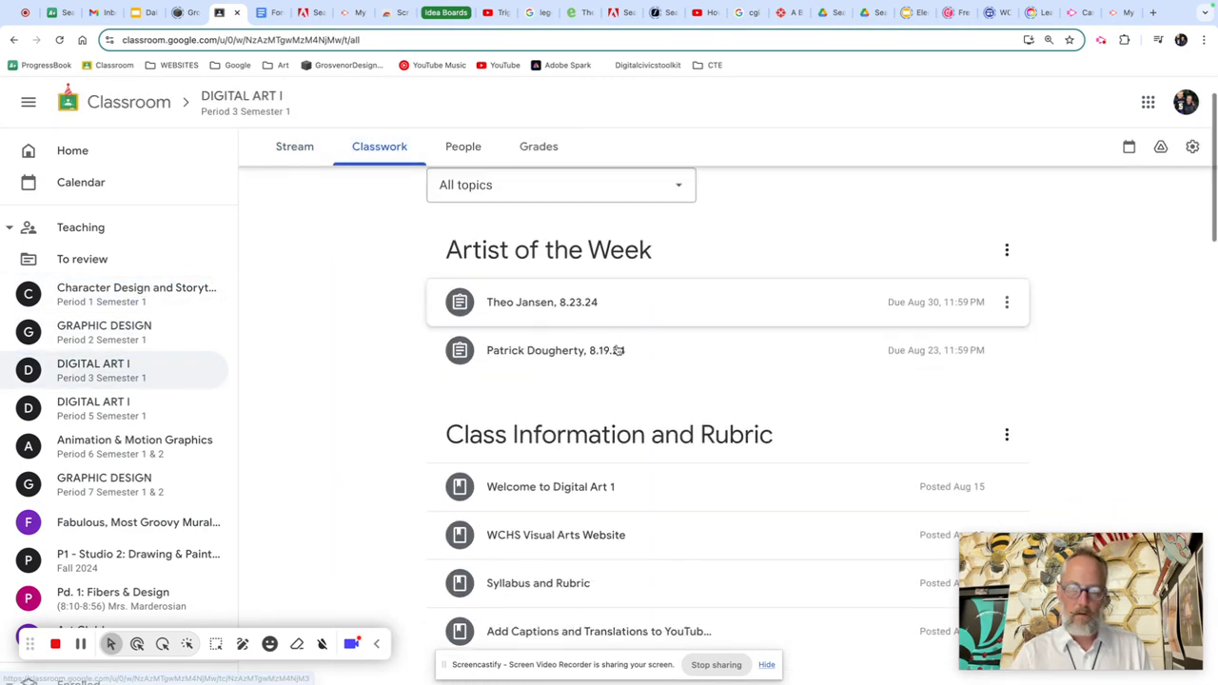
scroll(618, 350, "down", 1)
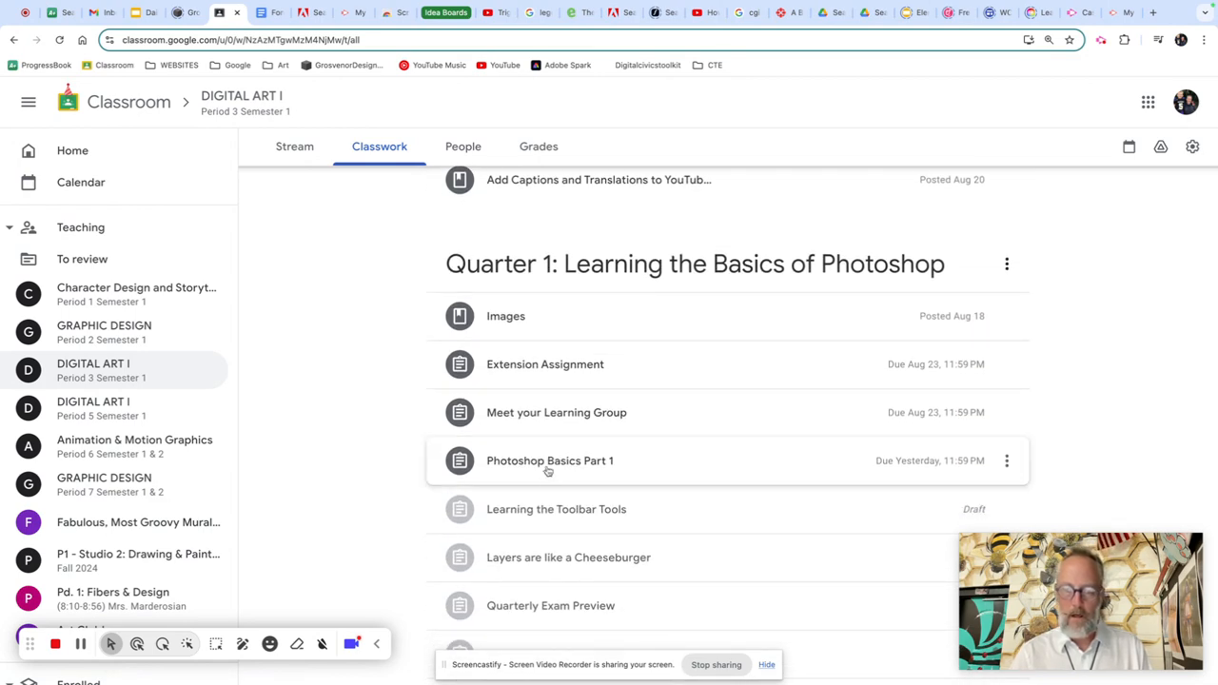
left_click(548, 462)
scroll(549, 473, "down", 4)
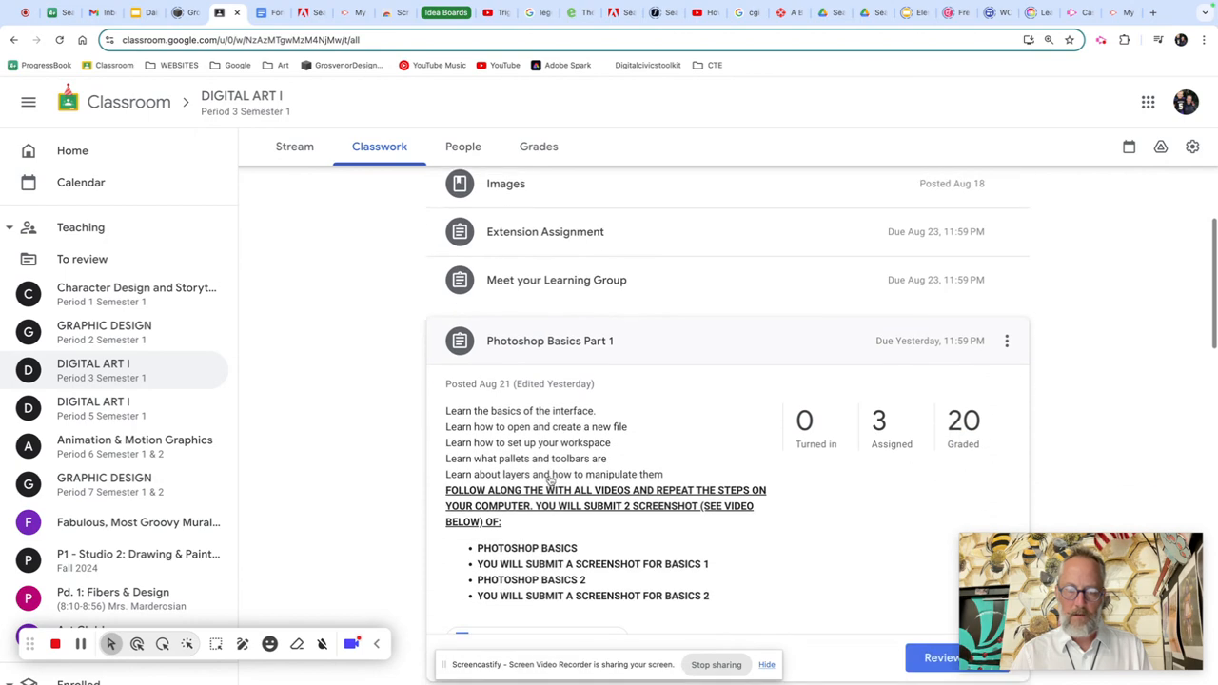
scroll(549, 476, "down", 1)
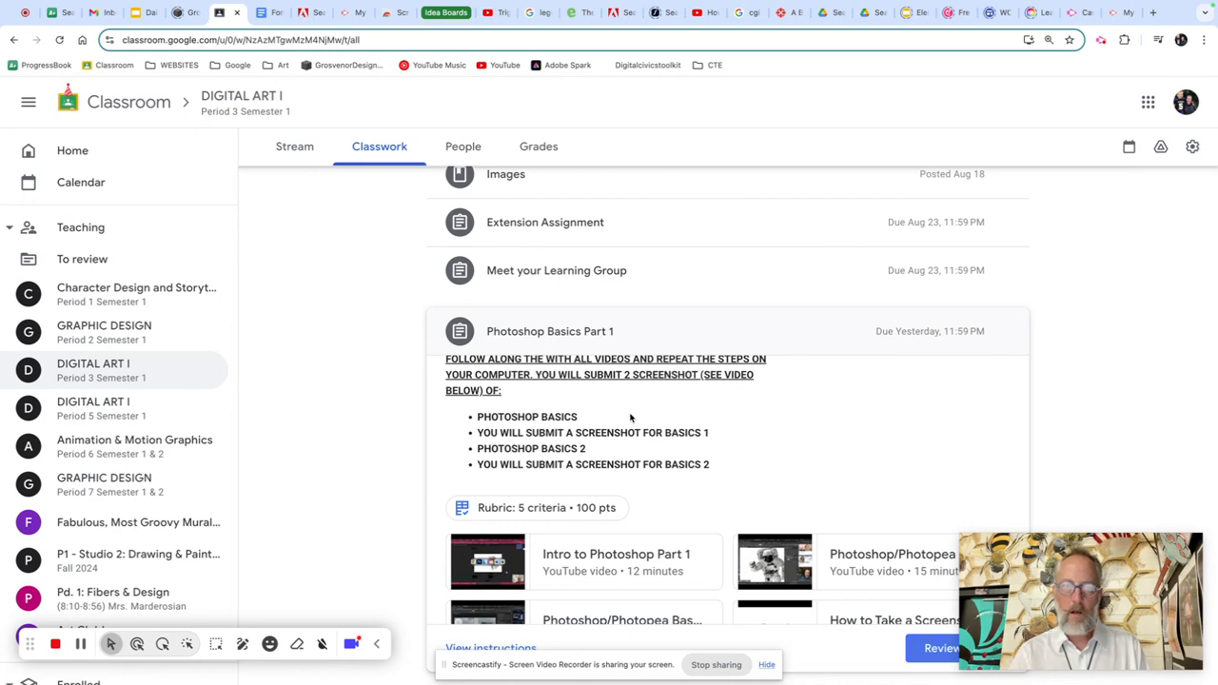
scroll(630, 417, "up", 5)
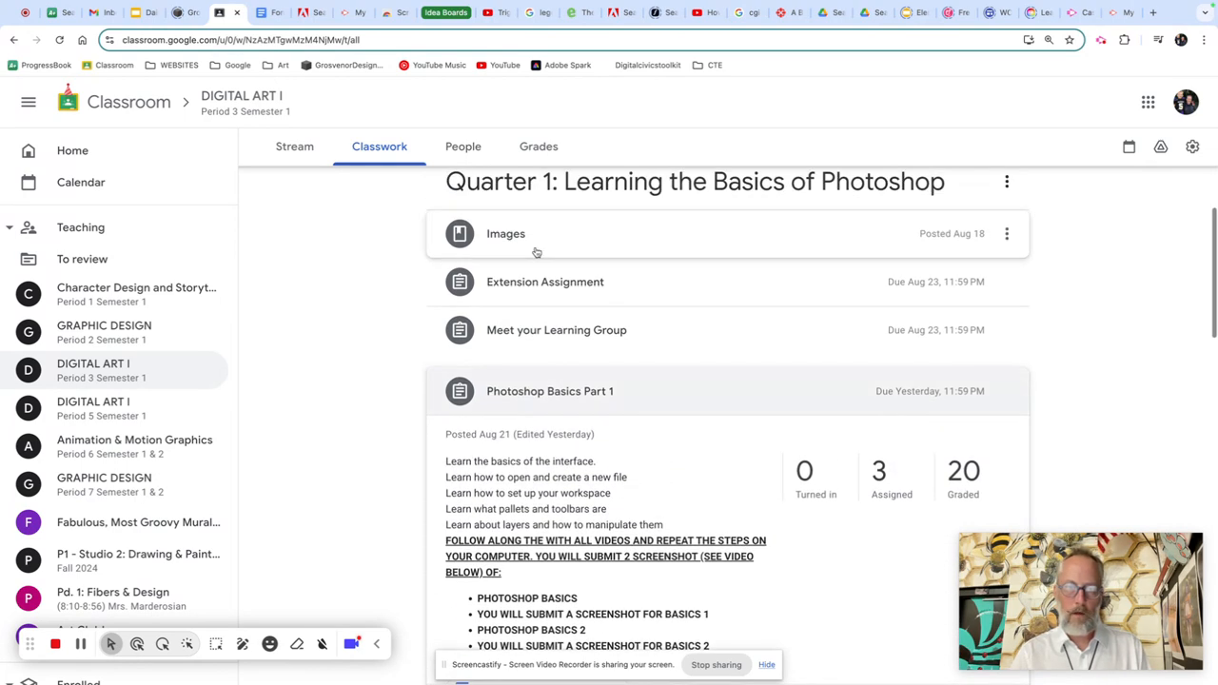
left_click(536, 249)
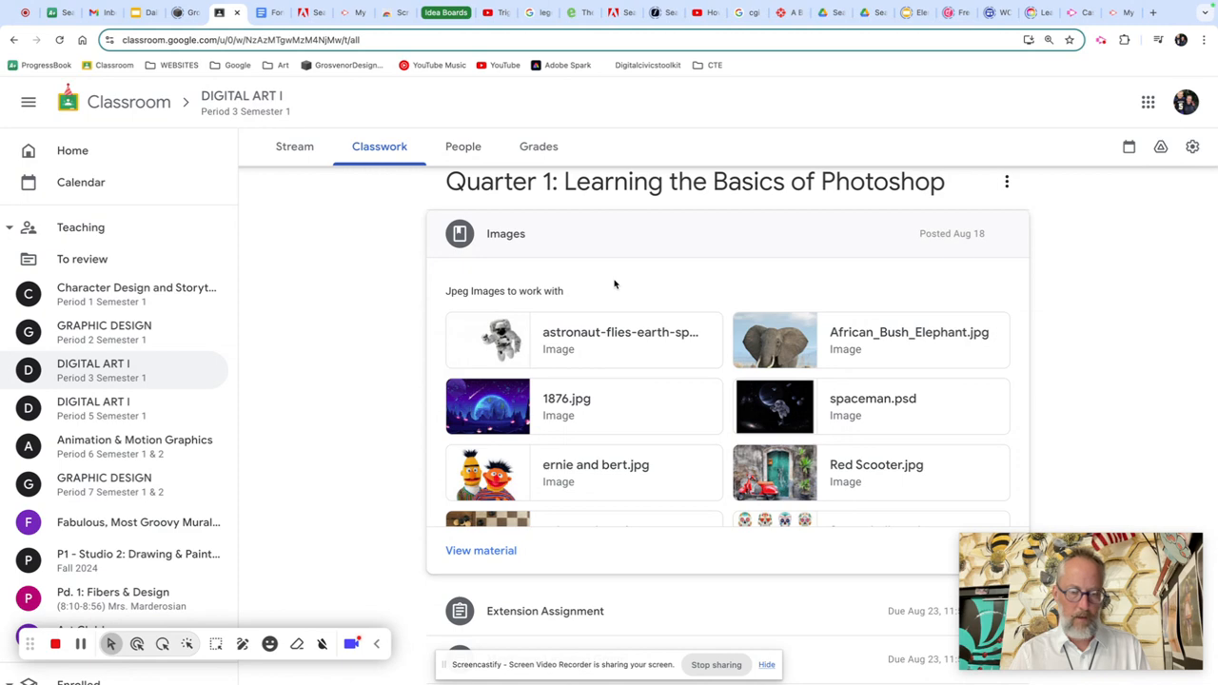
Step: Switch to Photoshop, start a new document and name it with the author's full name followed by "ps pracitce 1"
key("super+Tab")
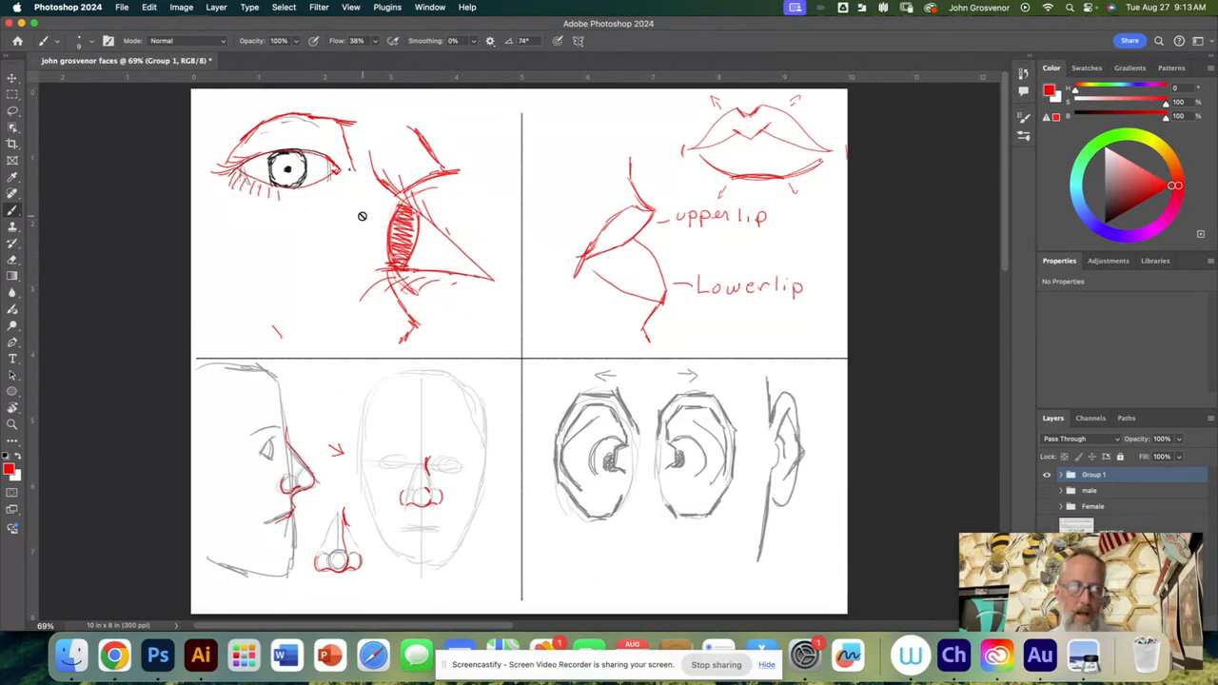
left_click(122, 8)
left_click(131, 24)
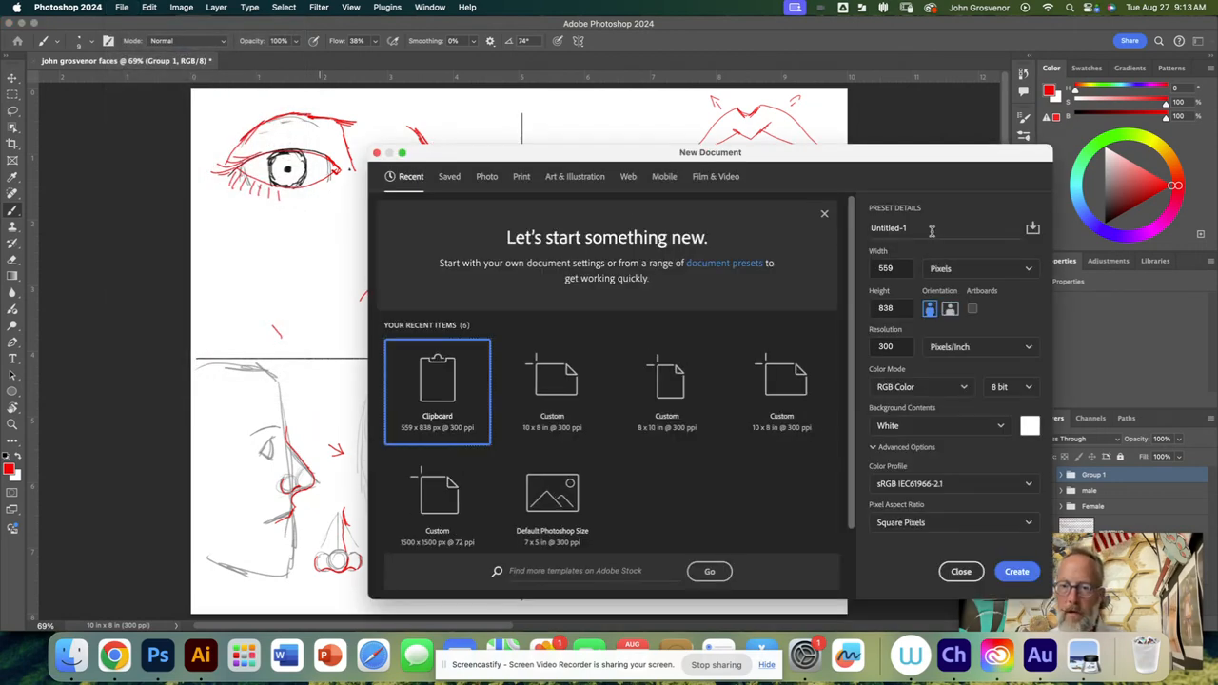
left_click_drag(919, 228, 863, 229)
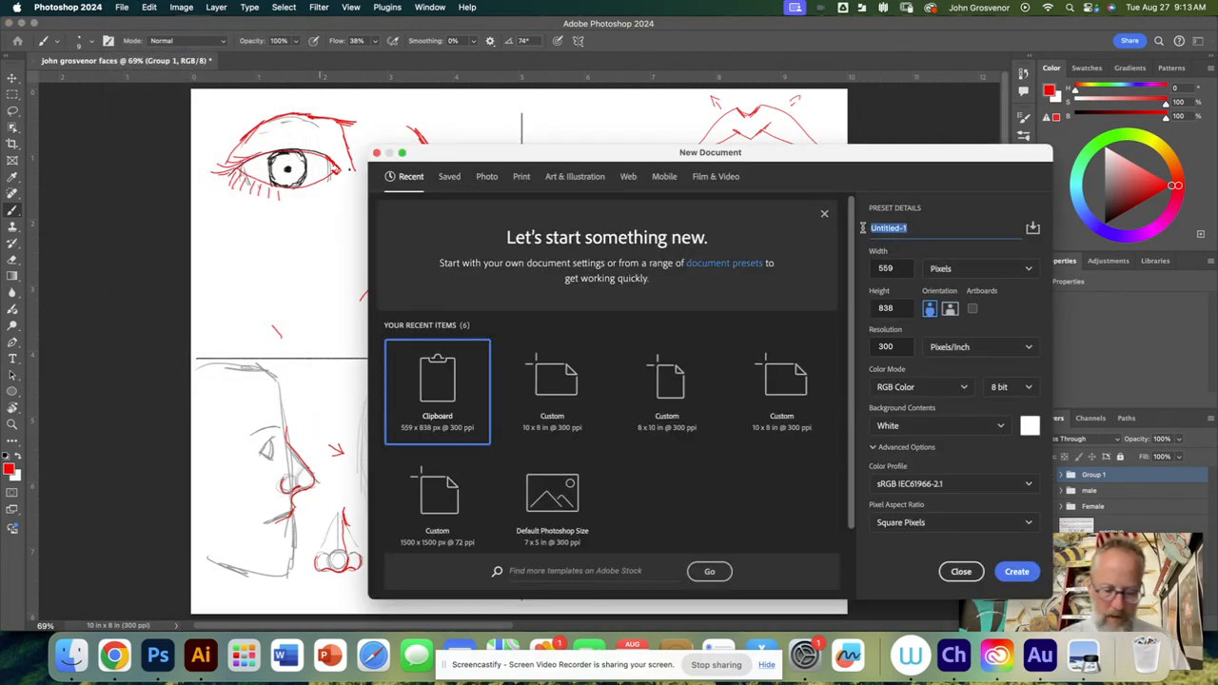
type("John G")
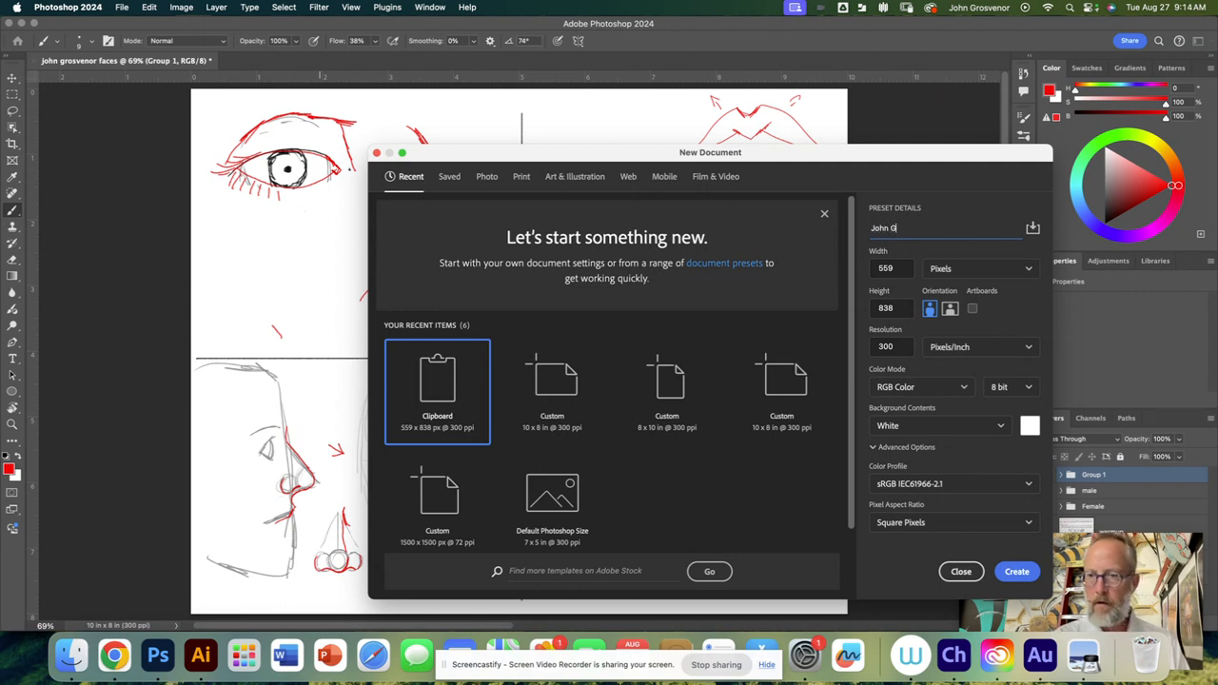
type("rosvenor")
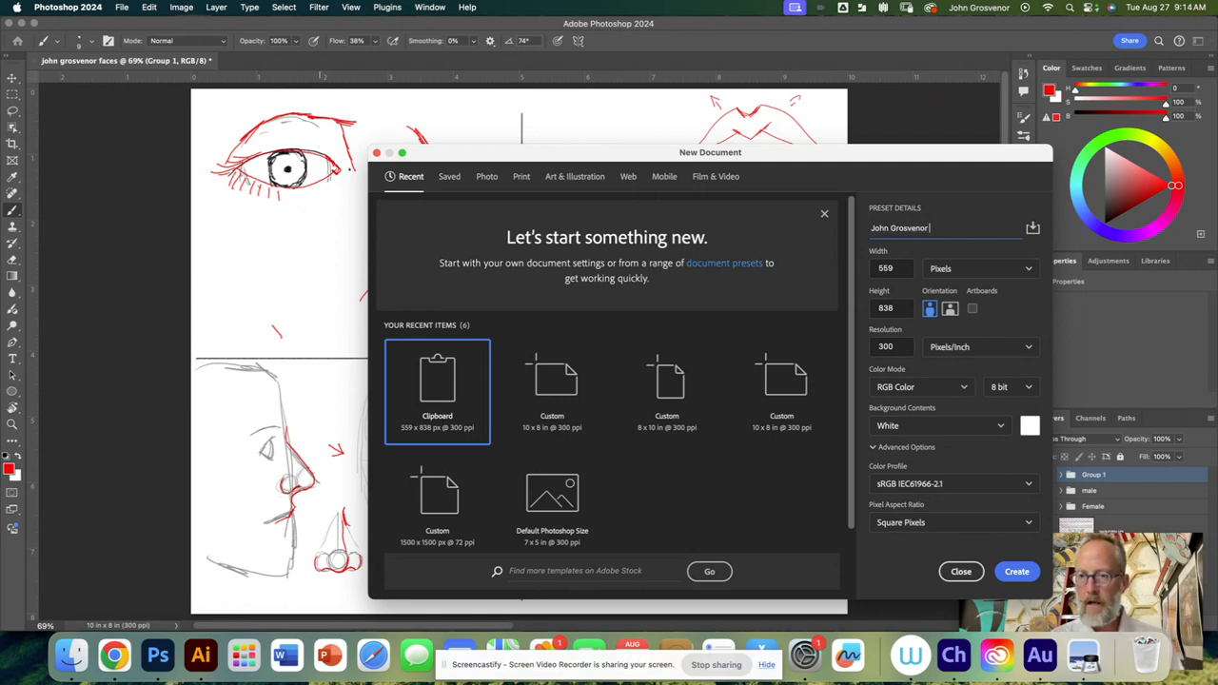
type(" ps pra")
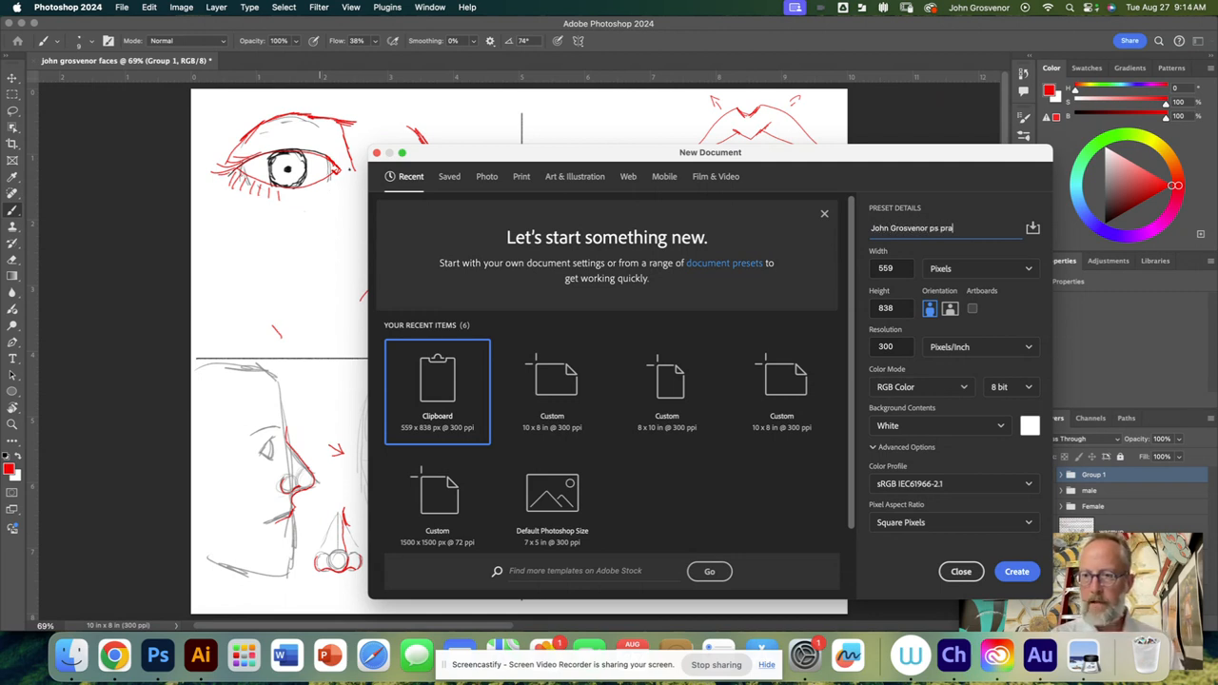
type("citce 1")
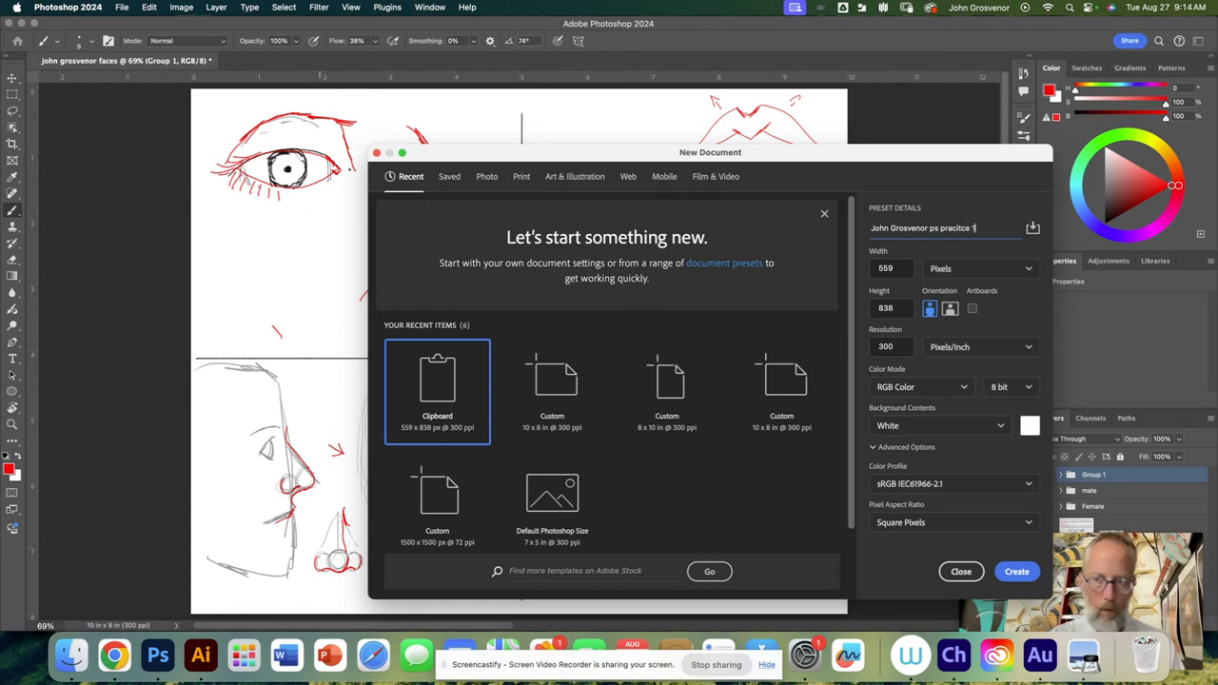
Step: Set the new document's units to inches, with a width of 8 and a height of 10
left_click(978, 271)
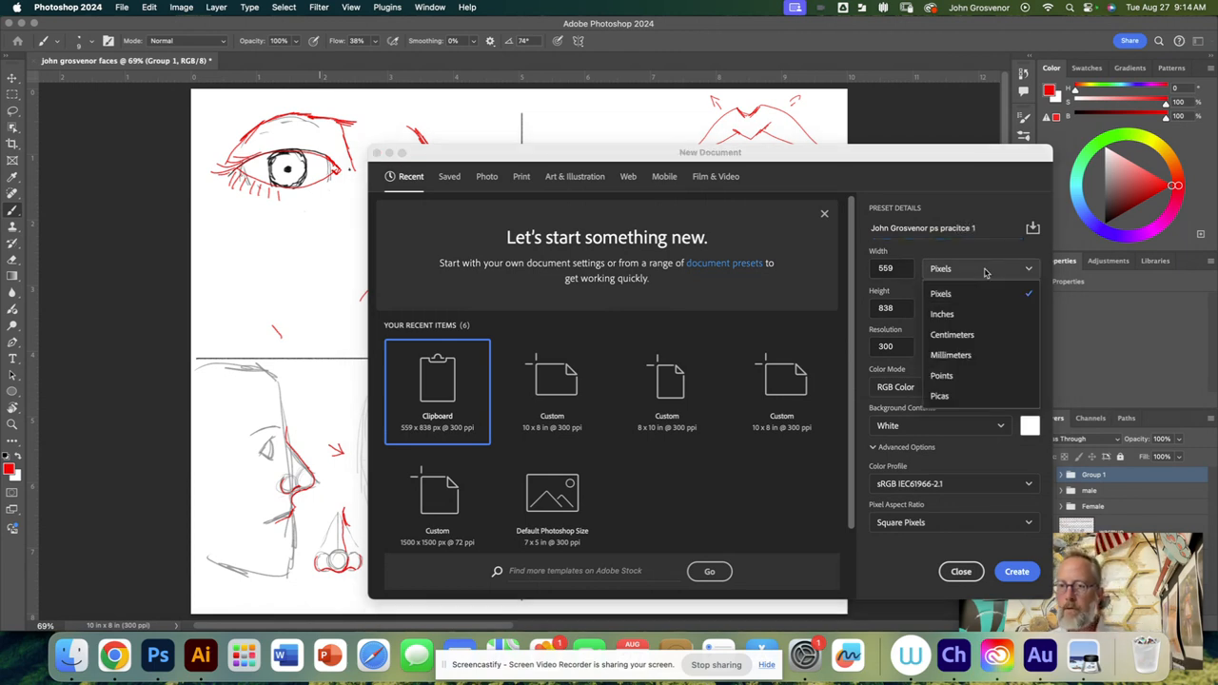
left_click(963, 315)
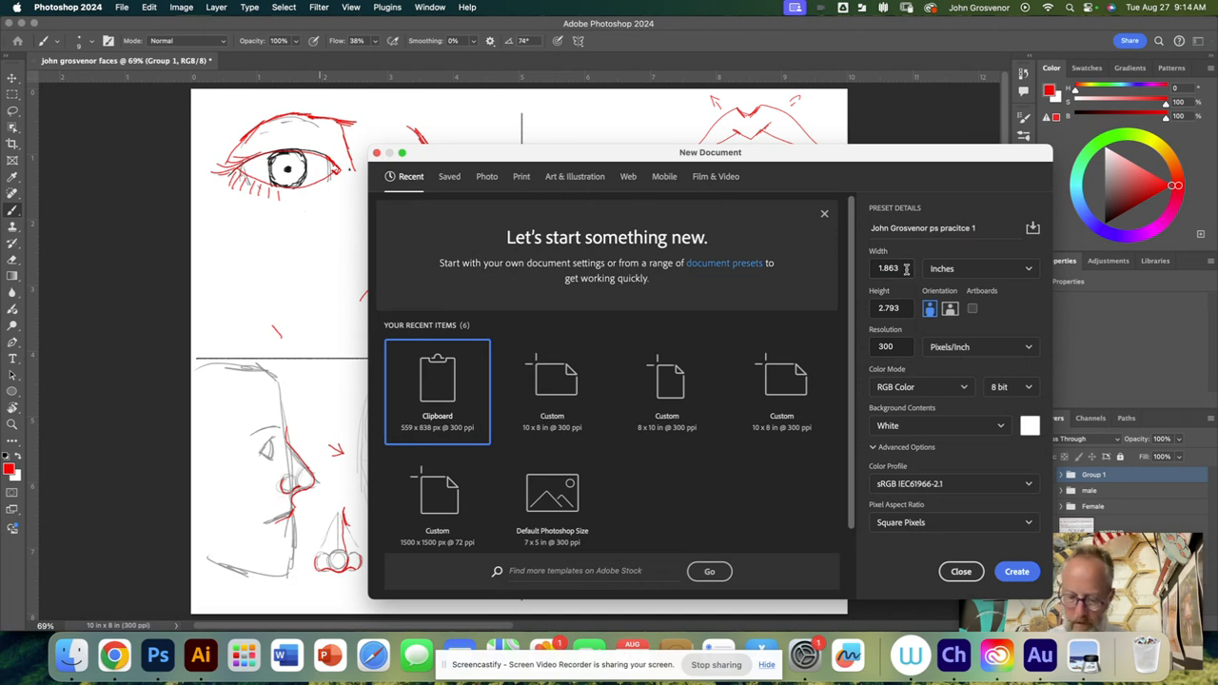
left_click(900, 269)
type("8")
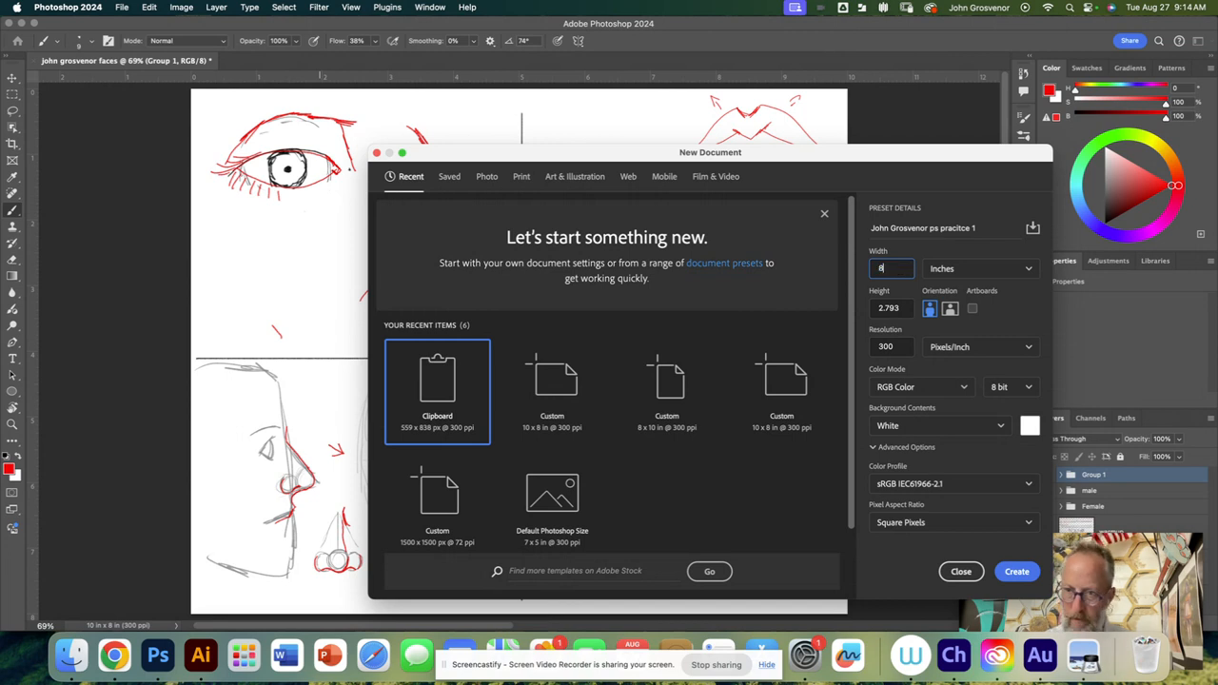
left_click(902, 312)
left_click(901, 309)
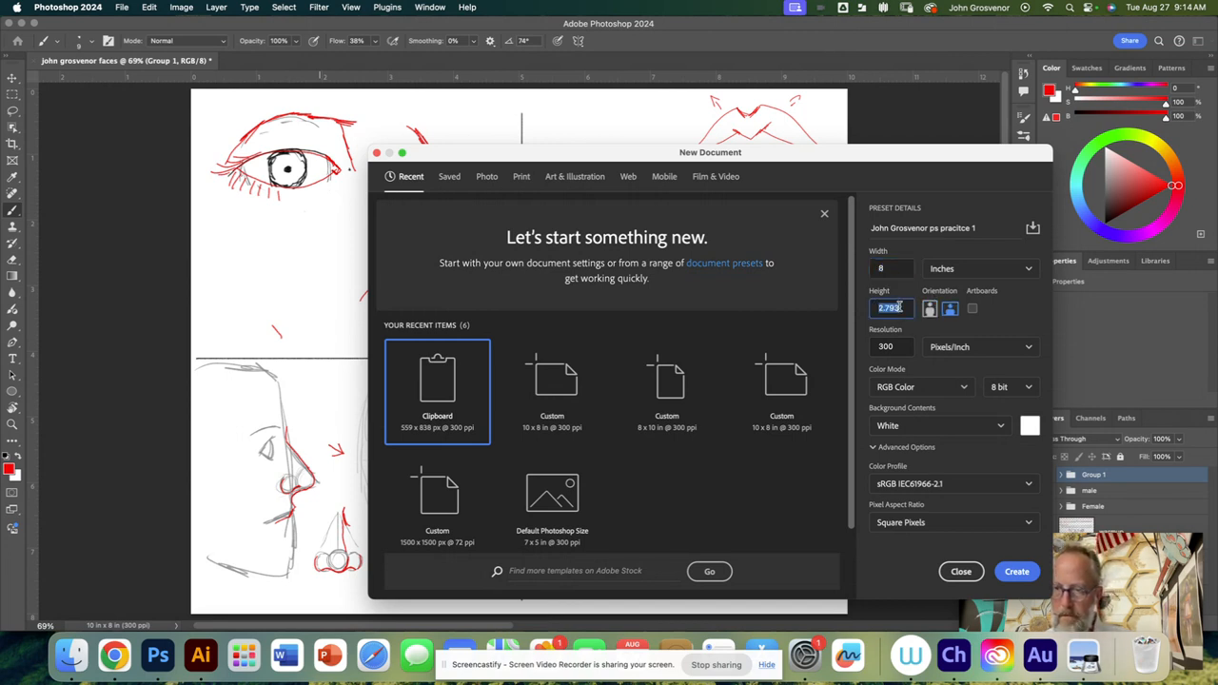
type("10")
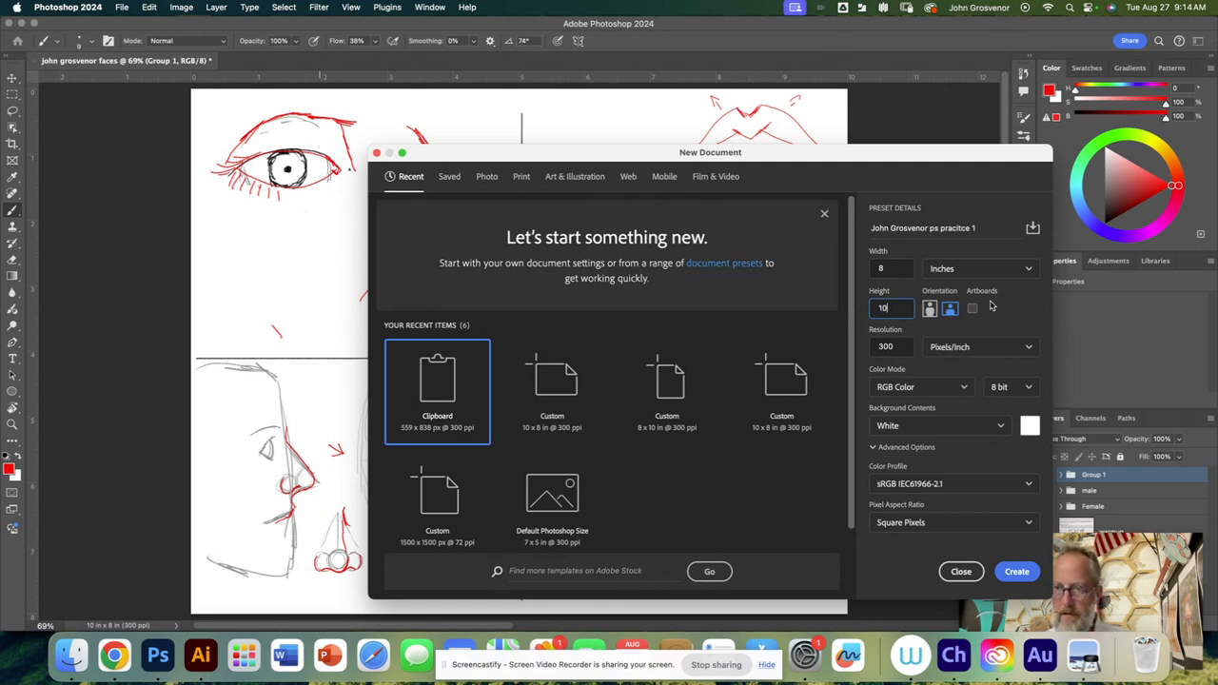
Step: Set the orientation to landscape for a 10 x 8 inch canvas and create the document
left_click(946, 311)
left_click(930, 310)
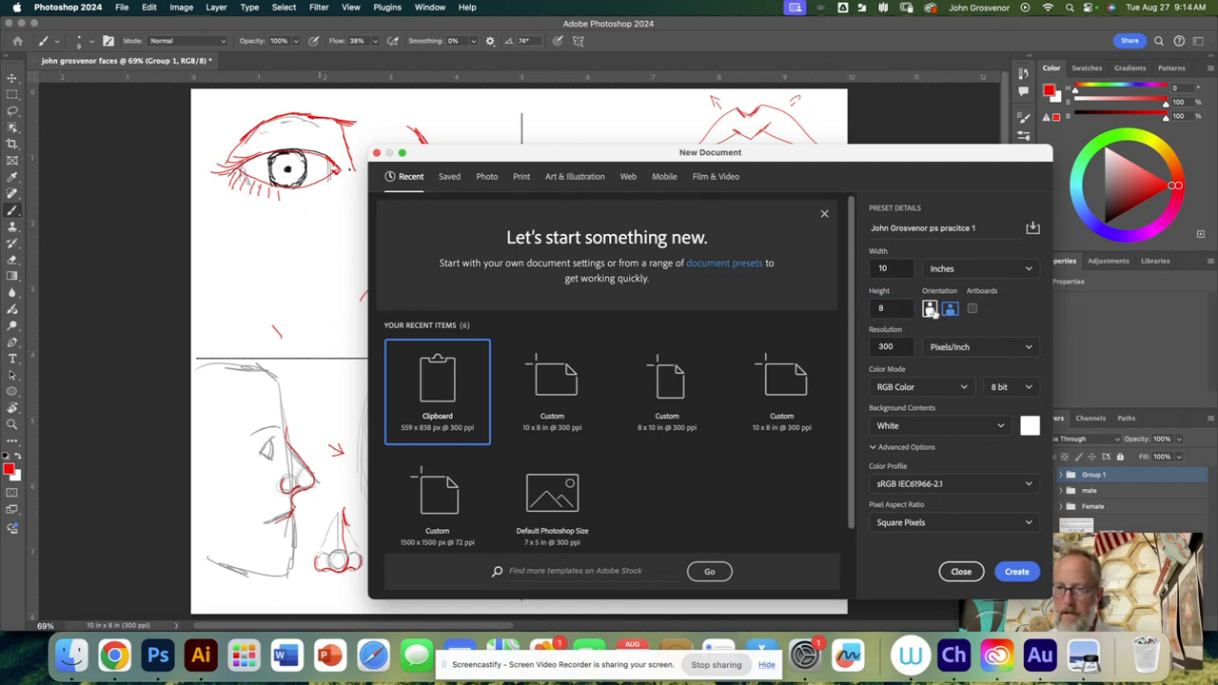
left_click(949, 310)
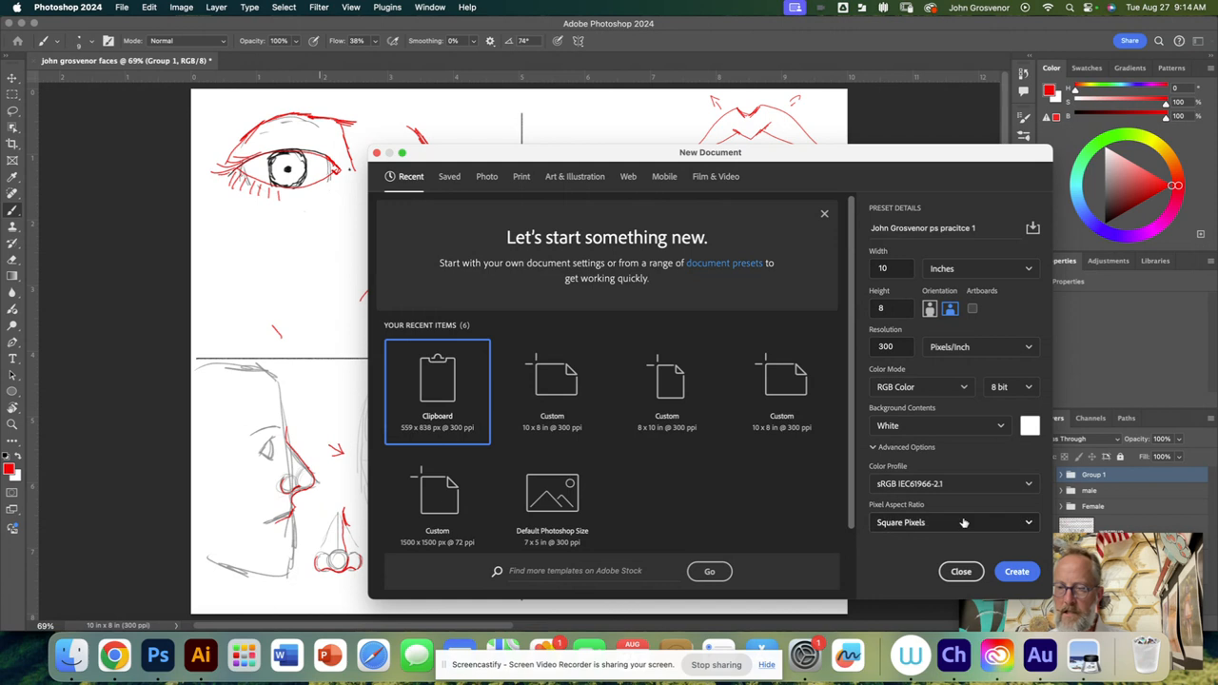
left_click(1017, 572)
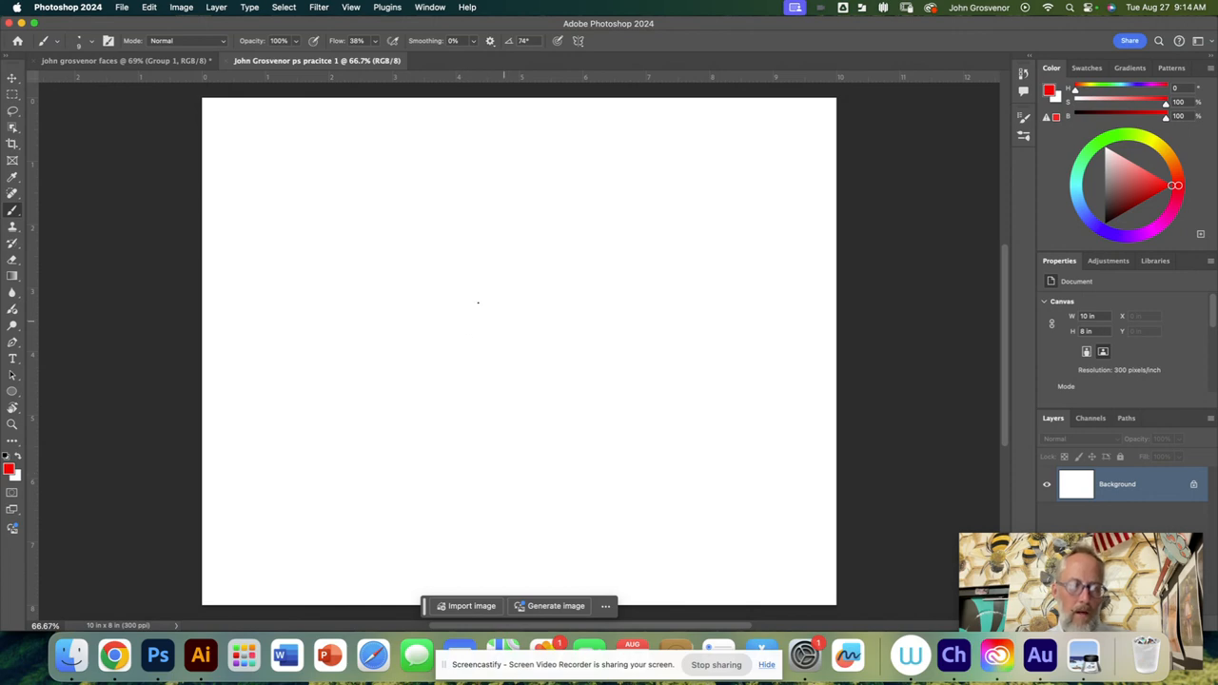
Step: Switch back to Google Classroom in Chrome, open the astronaut image from the Images material and copy it
key("super+Tab")
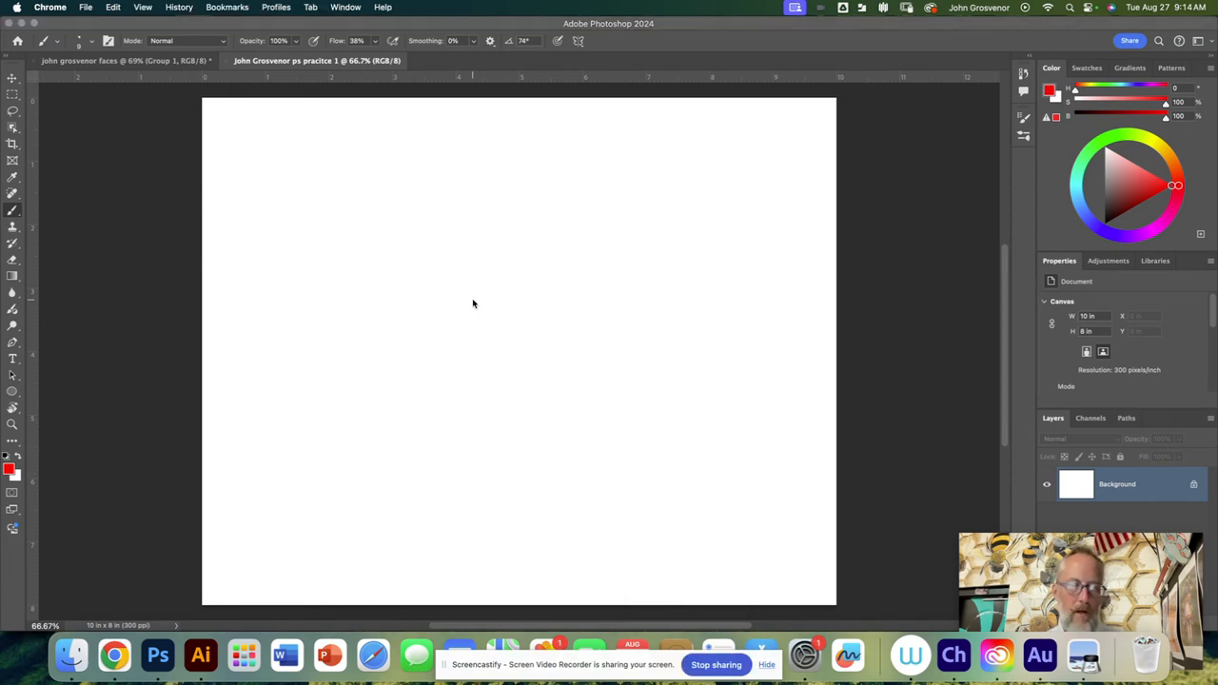
left_click(116, 657)
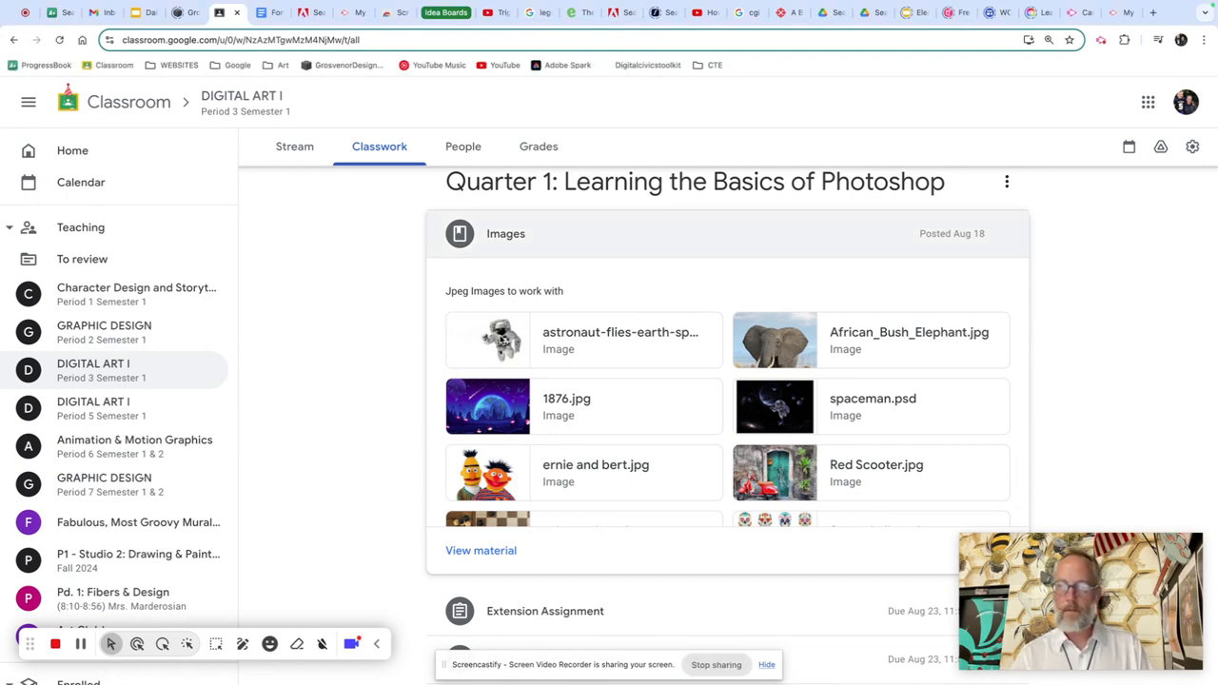
left_click(502, 341)
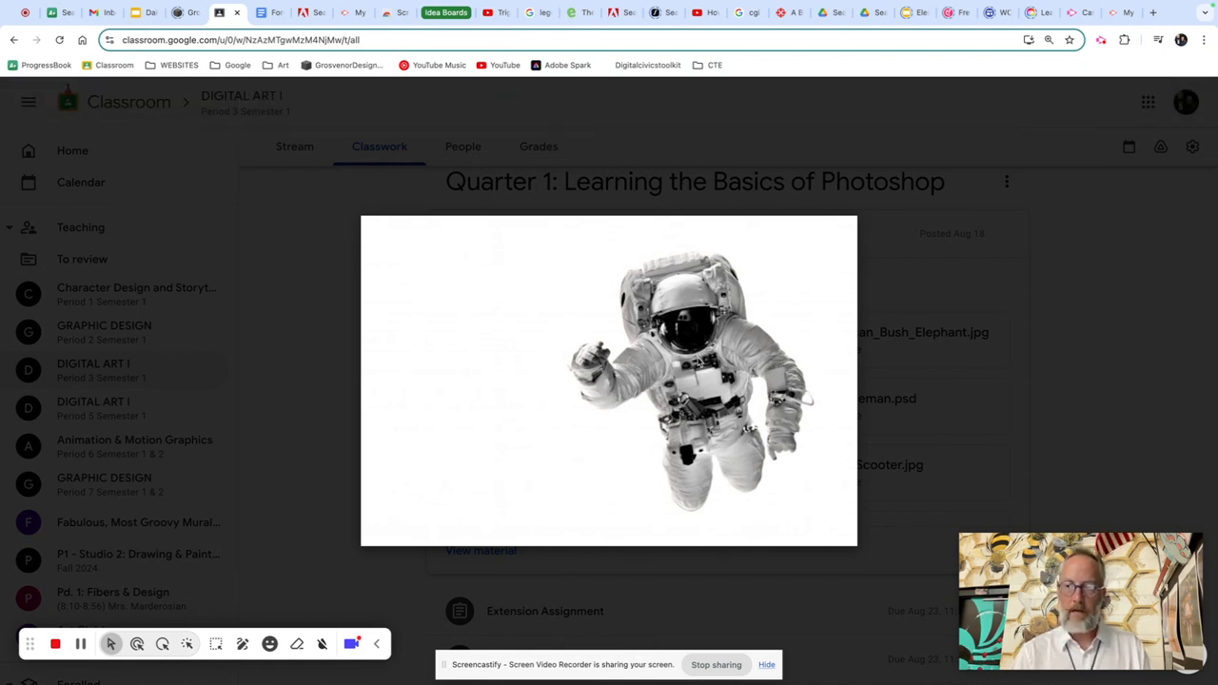
right_click(688, 349)
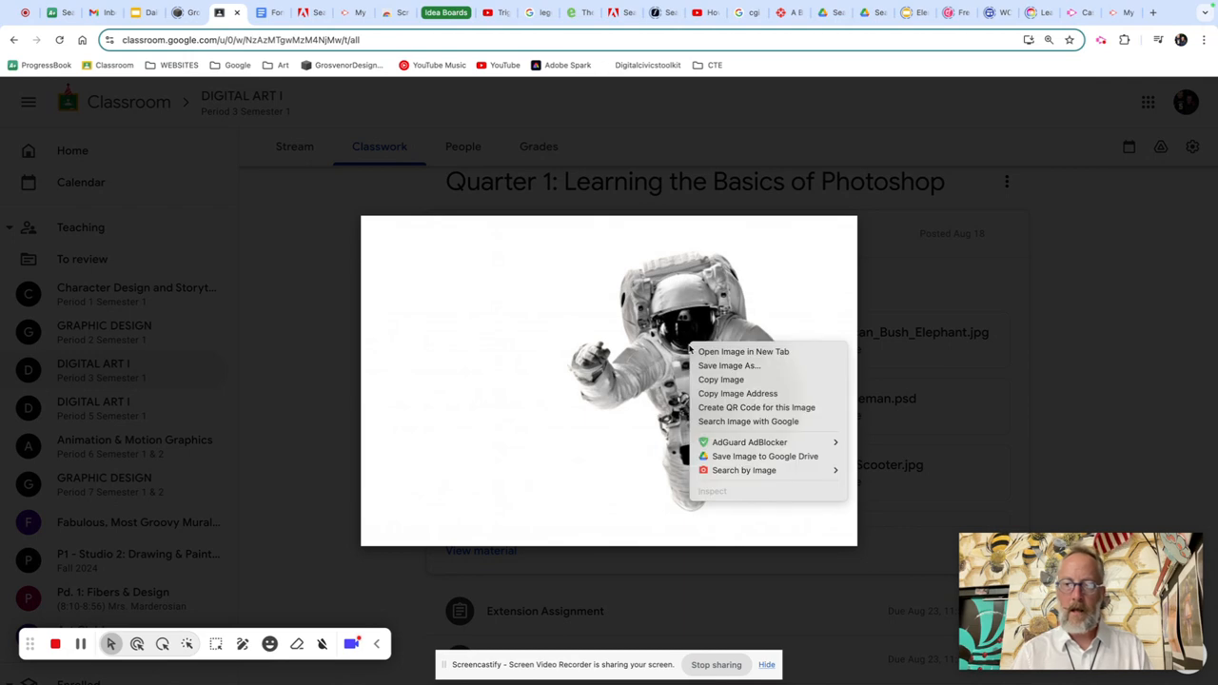
left_click(725, 380)
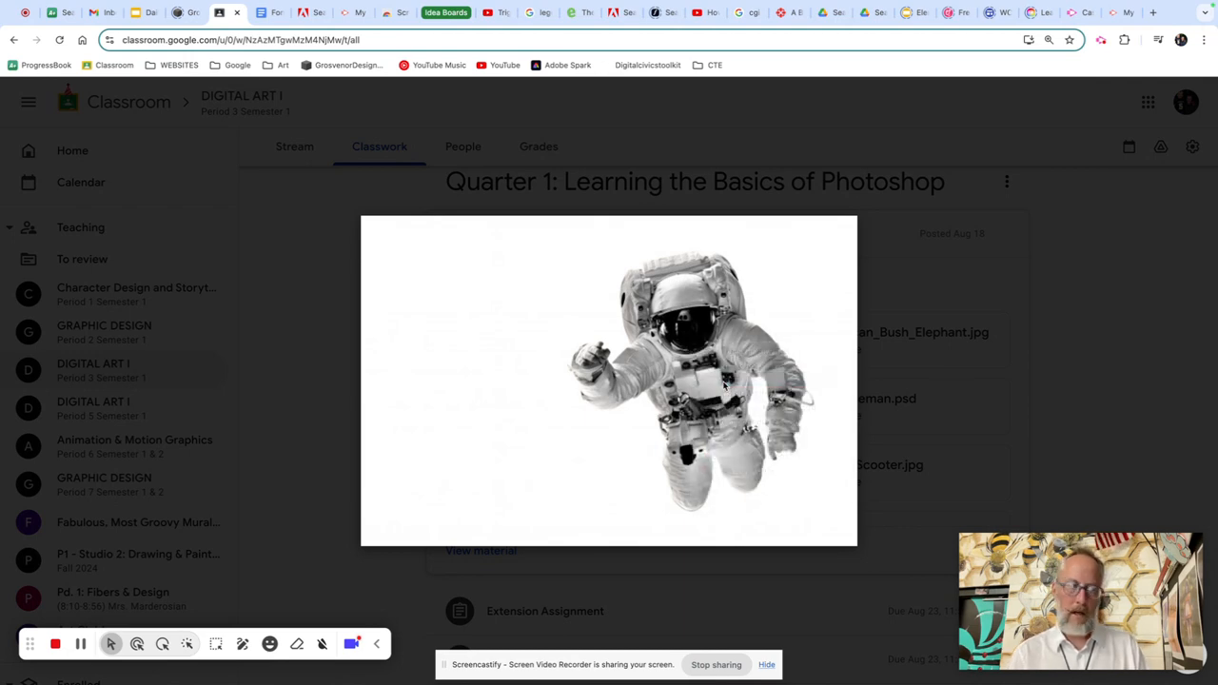
Step: Switch to Photoshop and paste the copied astronaut image into the blank practice document
key("super+Tab")
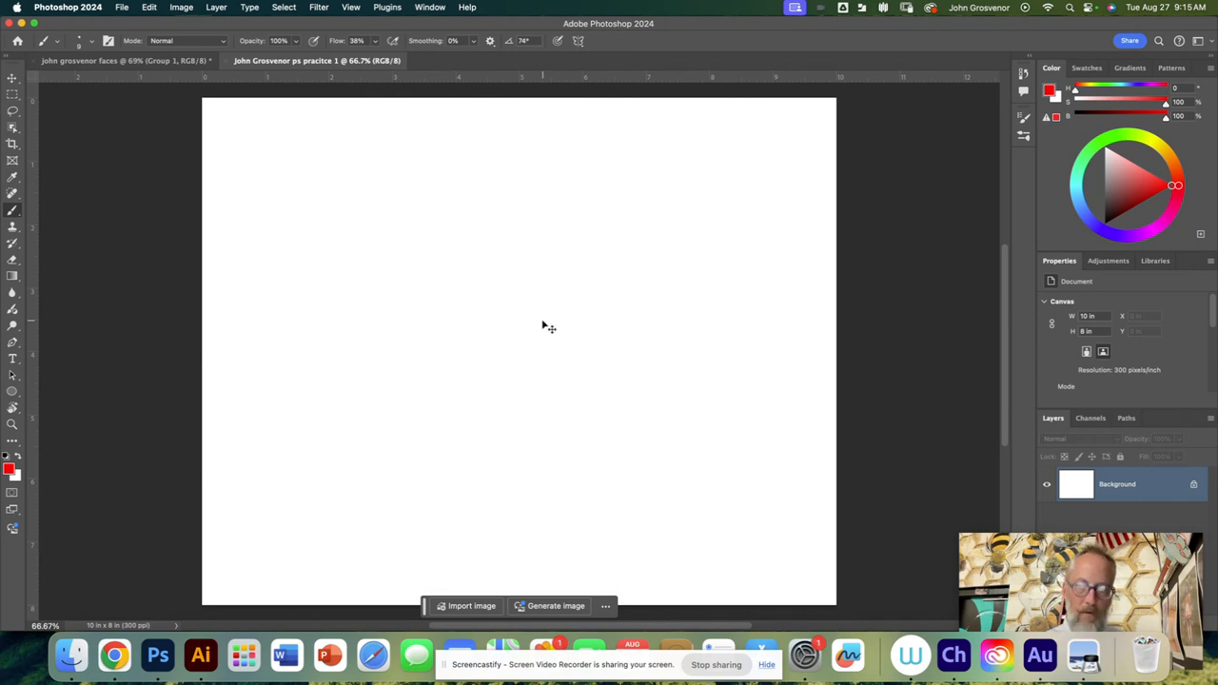
left_click(149, 9)
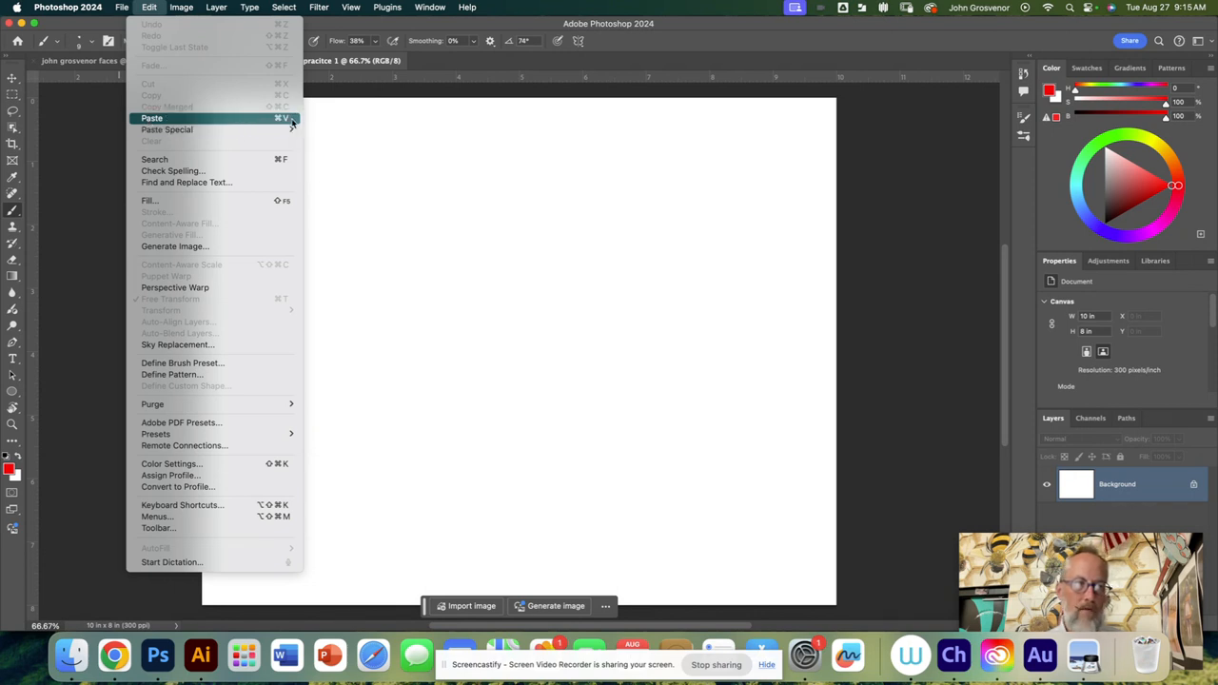
left_click(240, 118)
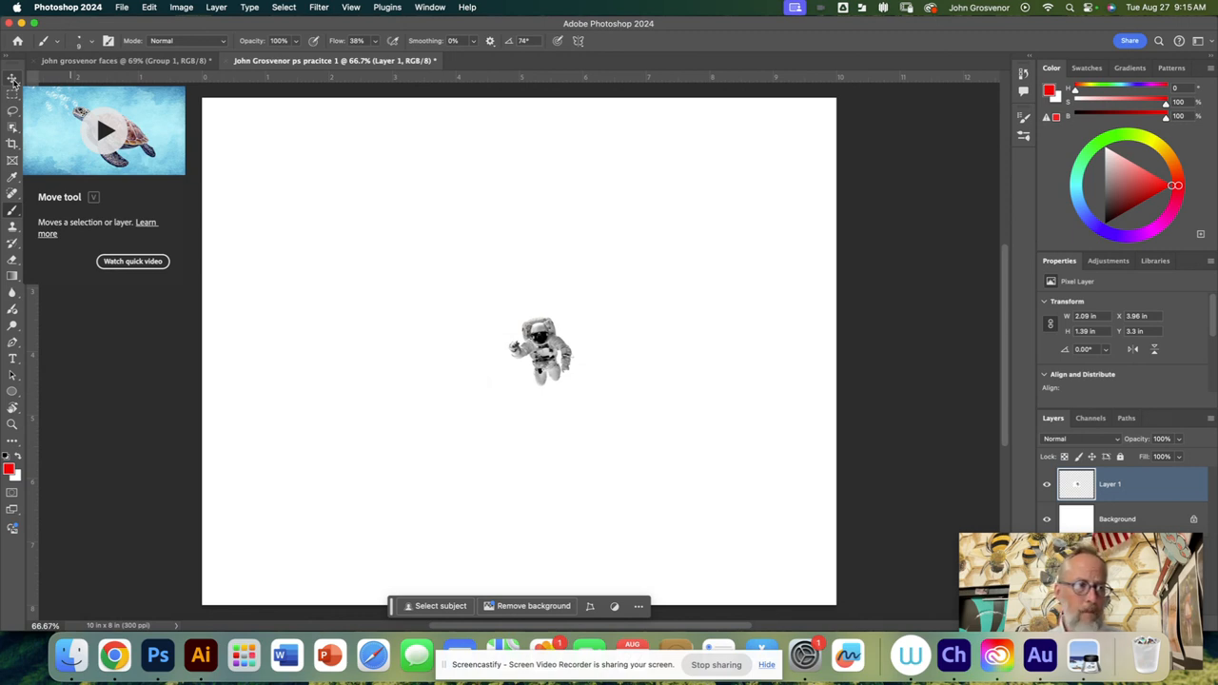
Step: Enlarge the pasted astronaut proportionally with the Move tool to about 169% of its original size
left_click(13, 80)
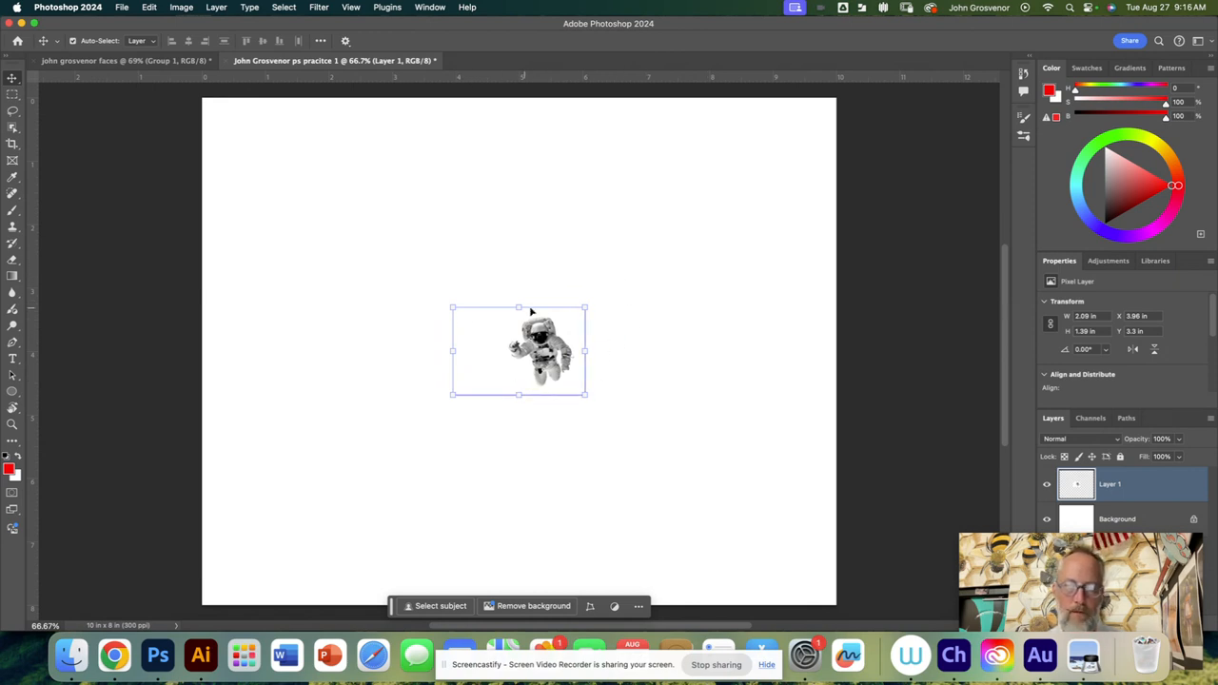
left_click_drag(520, 307, 523, 267)
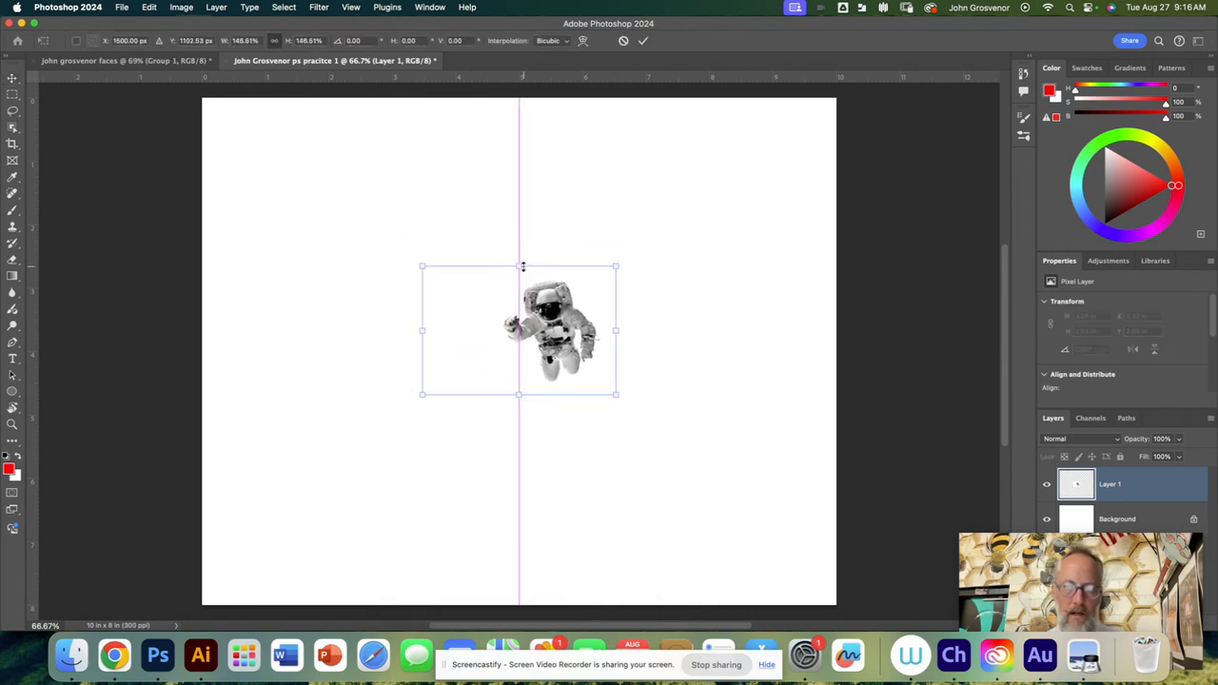
left_click_drag(617, 266, 657, 237)
mouse_move(630, 324)
left_mouse_down()
mouse_move(713, 323)
mouse_move(636, 324)
left_mouse_up()
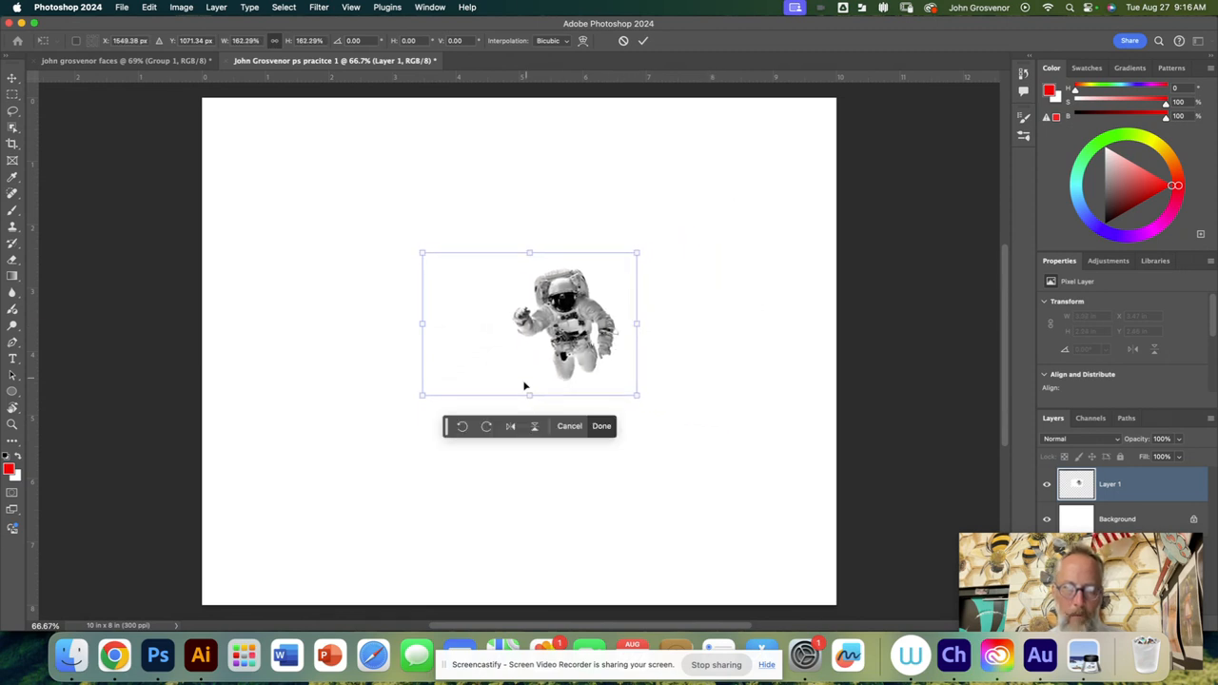
mouse_move(529, 394)
left_mouse_down()
mouse_move(530, 454)
mouse_move(530, 402)
left_mouse_up()
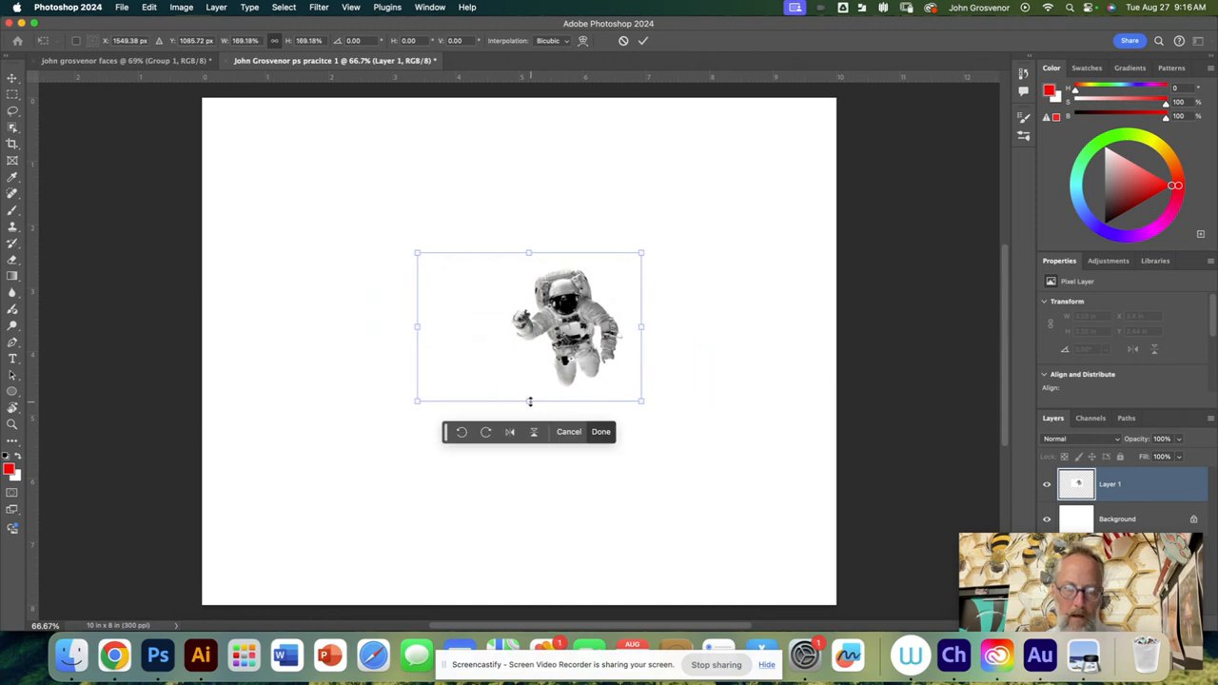
Step: Scale the astronaut down proportionally to about 140%, keeping its transform open
left_click_drag(417, 401, 451, 381)
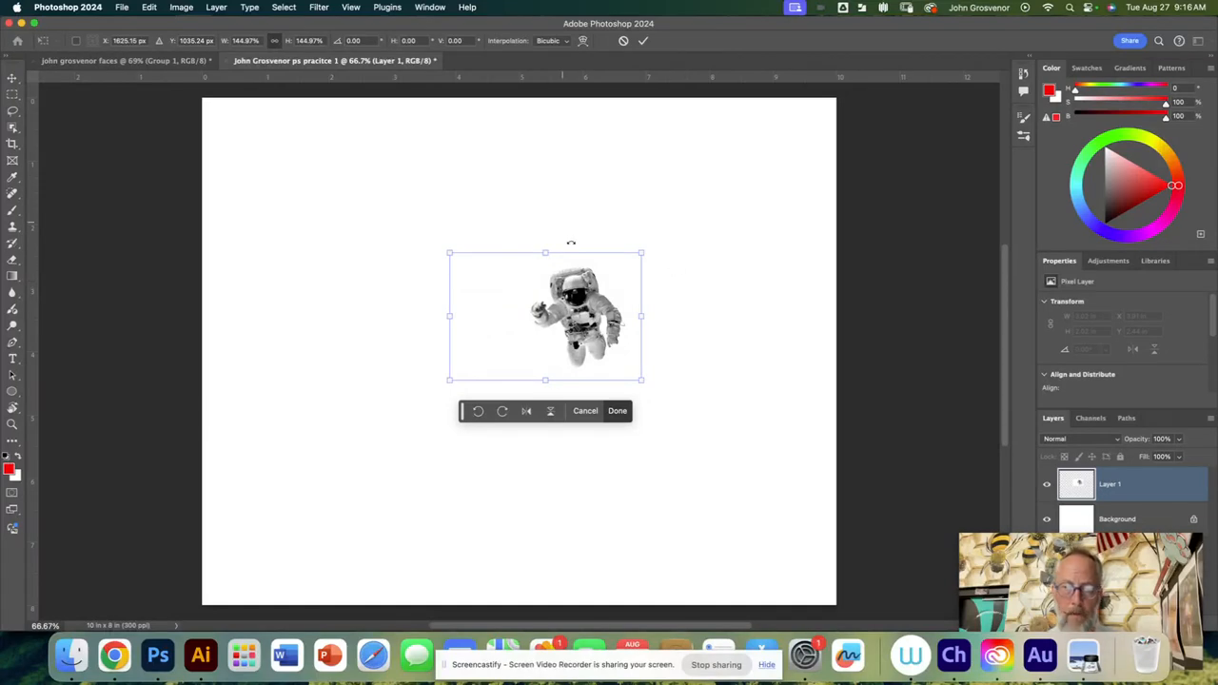
left_click_drag(449, 315, 326, 321)
mouse_move(459, 306)
left_mouse_down()
mouse_move(569, 316)
mouse_move(451, 316)
left_mouse_up()
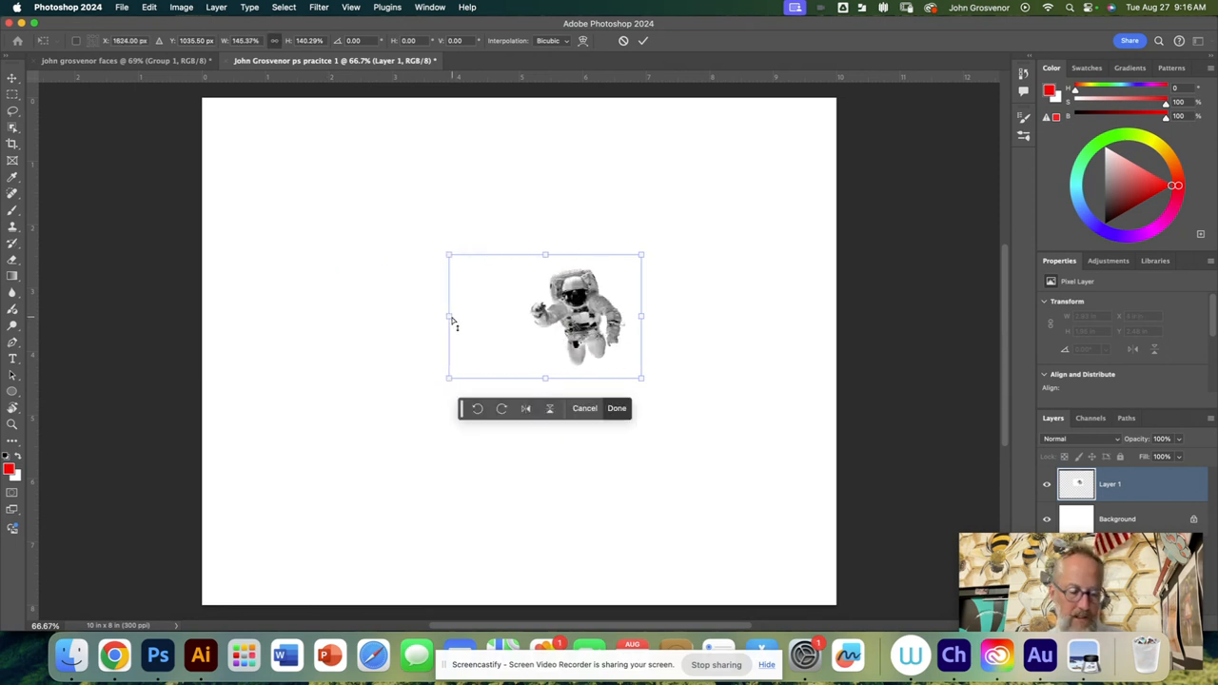
left_click_drag(451, 319, 454, 319)
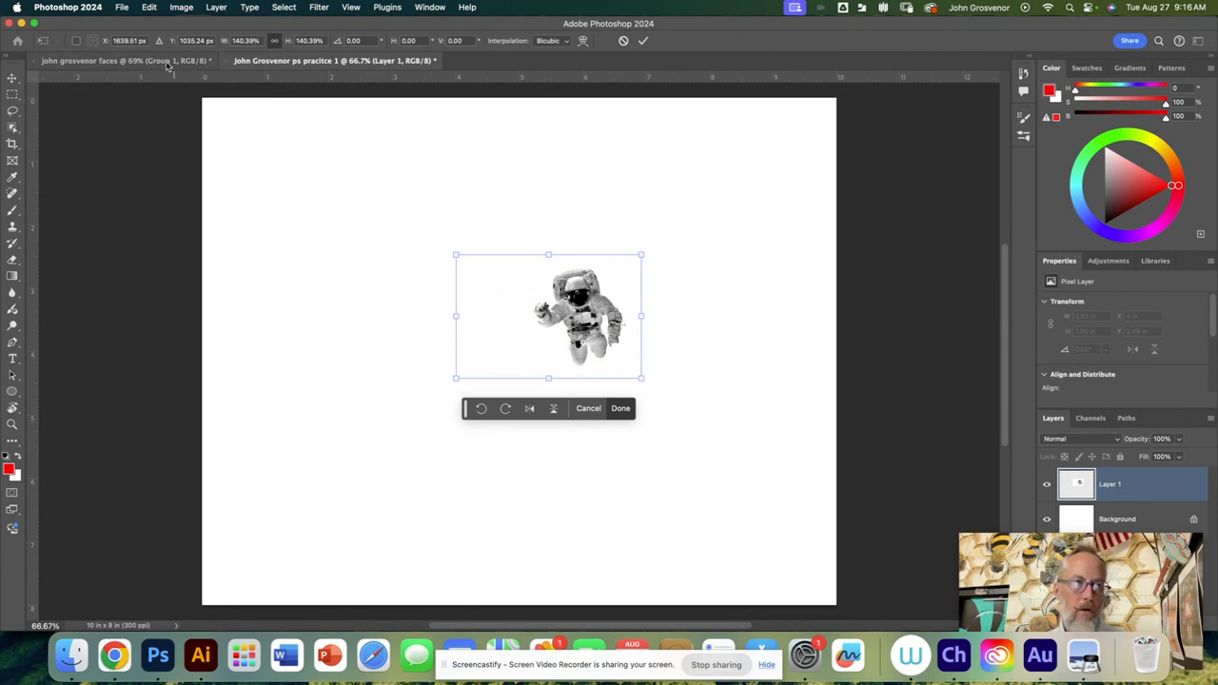
left_click(150, 8)
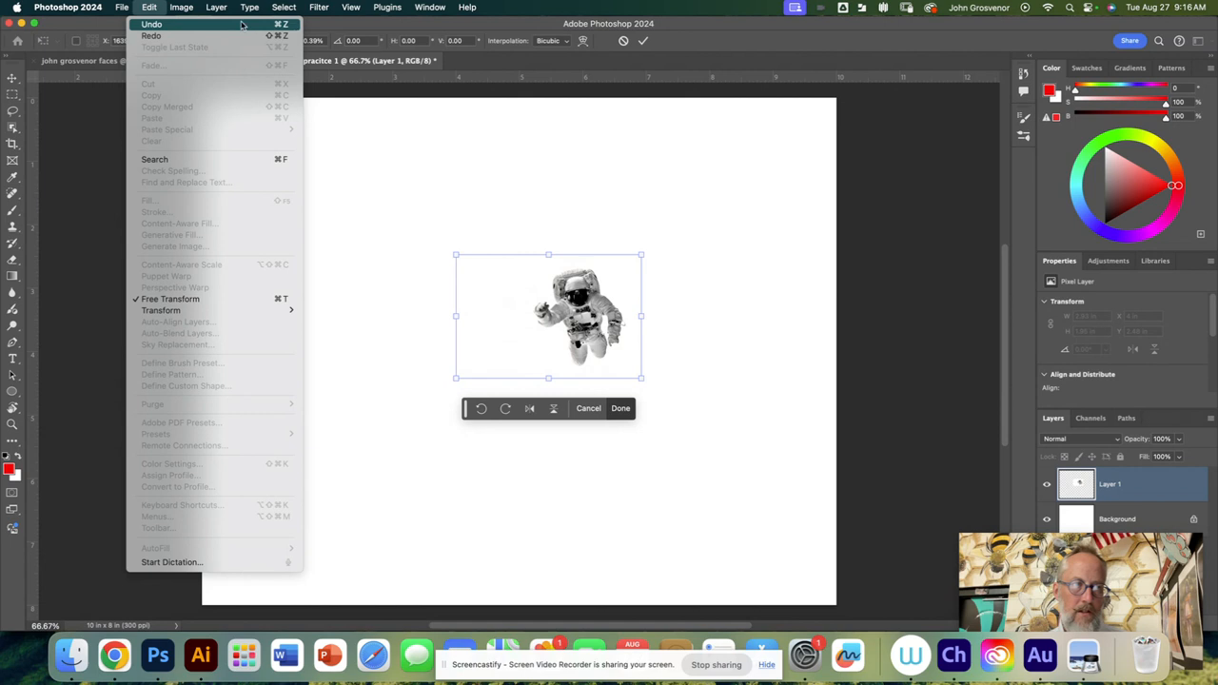
left_click(152, 9)
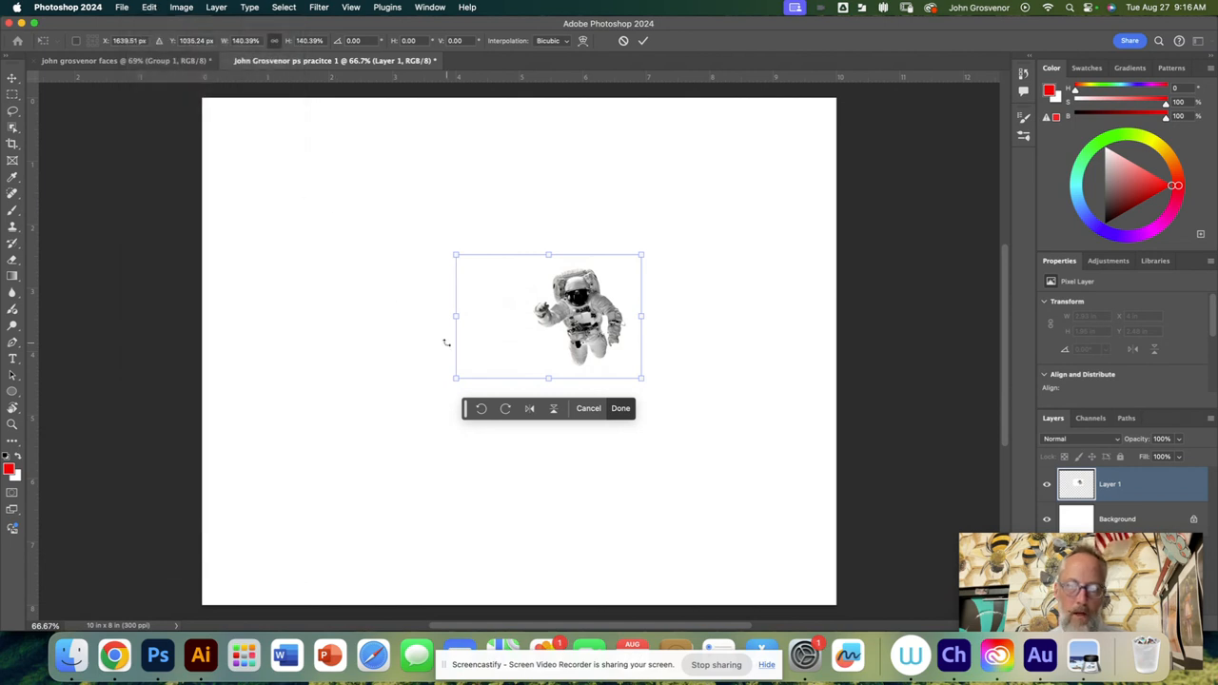
Step: Enlarge the astronaut to about 429%, position it in the right half of the canvas and commit the transform
left_click_drag(642, 381, 821, 588)
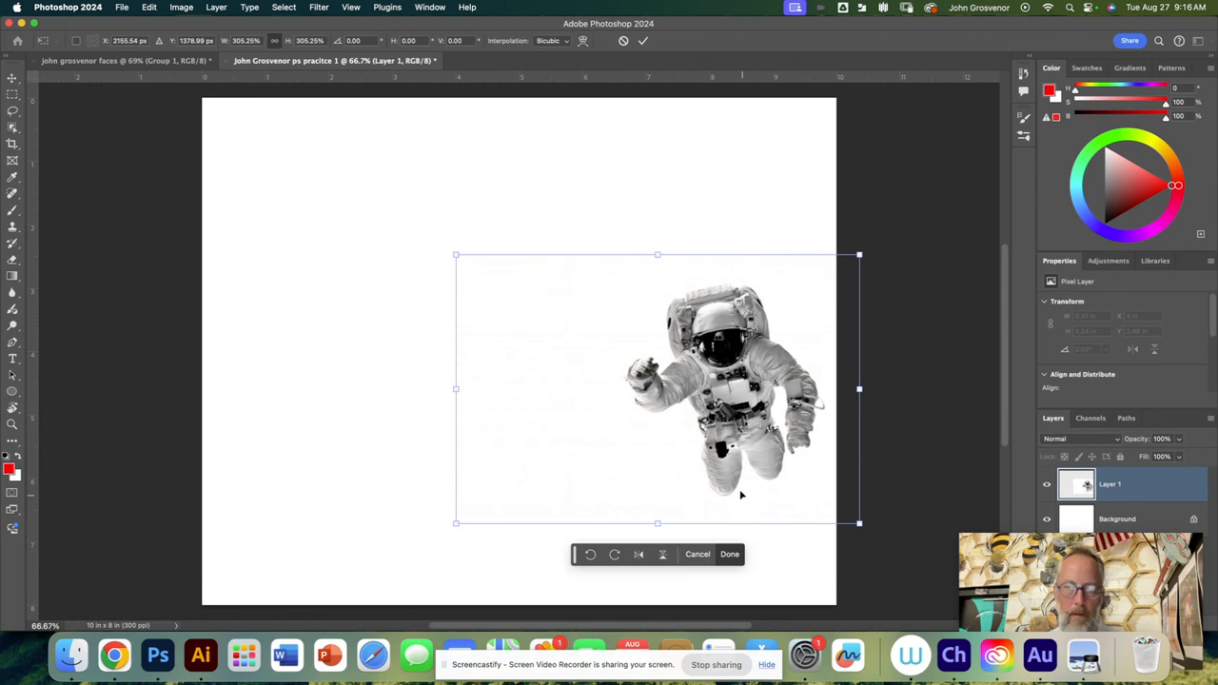
left_click_drag(455, 255, 330, 87)
mouse_move(790, 395)
left_mouse_down()
mouse_move(742, 397)
mouse_move(775, 380)
mouse_move(795, 388)
left_mouse_up()
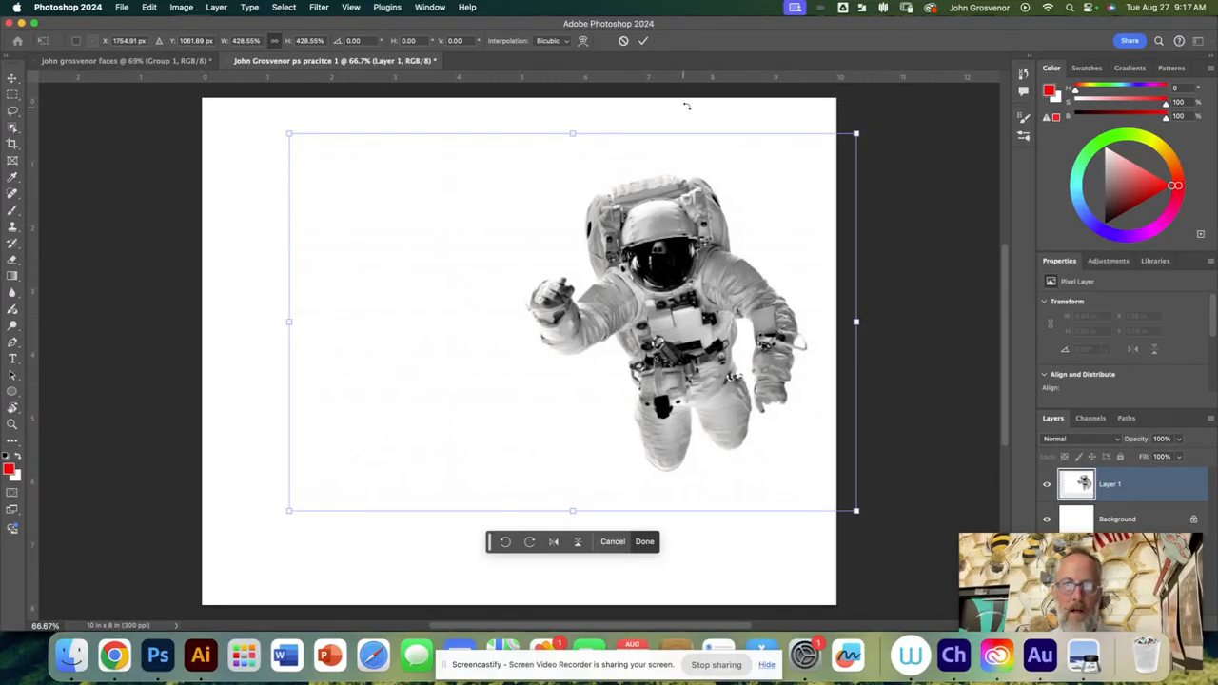
left_click(643, 41)
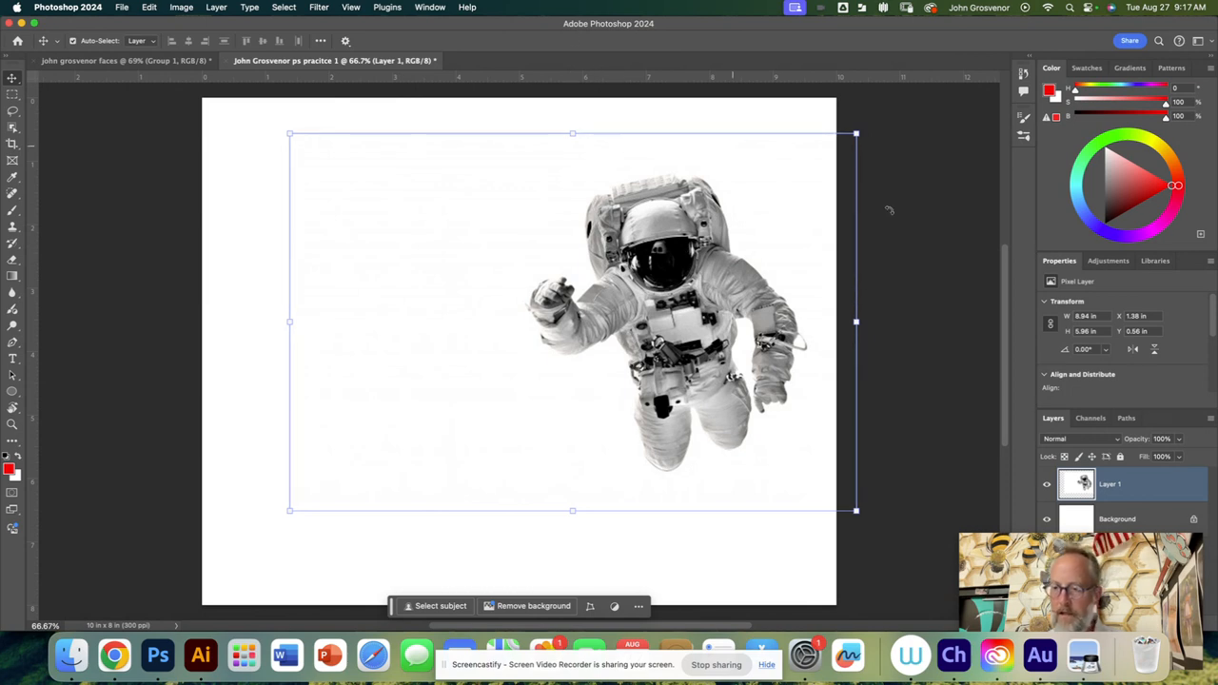
Step: Switch to Google Classroom in Chrome, close the astronaut preview and open African_Bush_Elephant.jpg from the Images material
left_click(977, 541)
left_click_drag(976, 541, 819, 495)
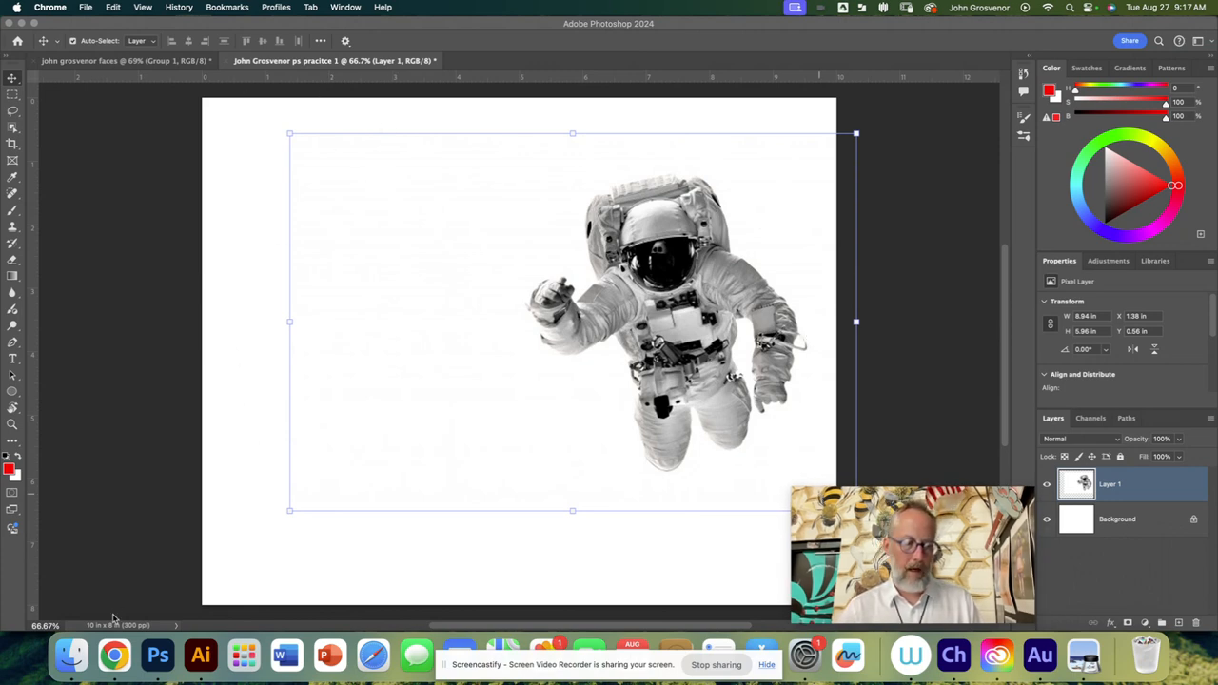
left_click(114, 654)
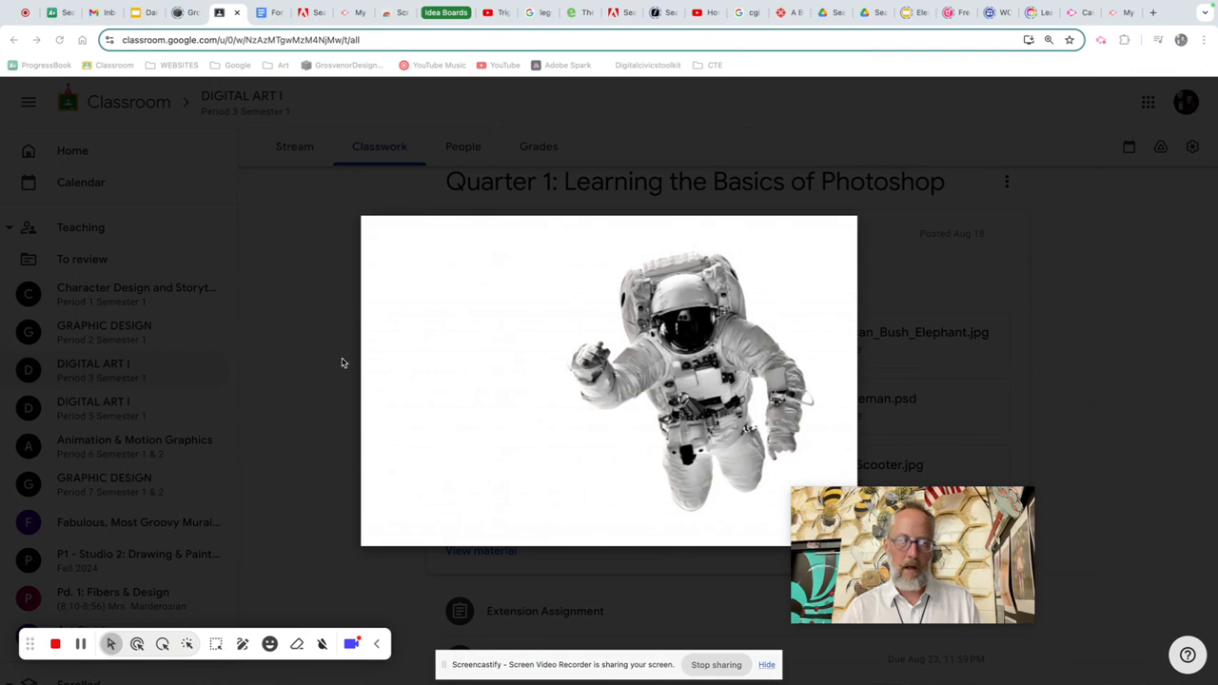
left_click(948, 321)
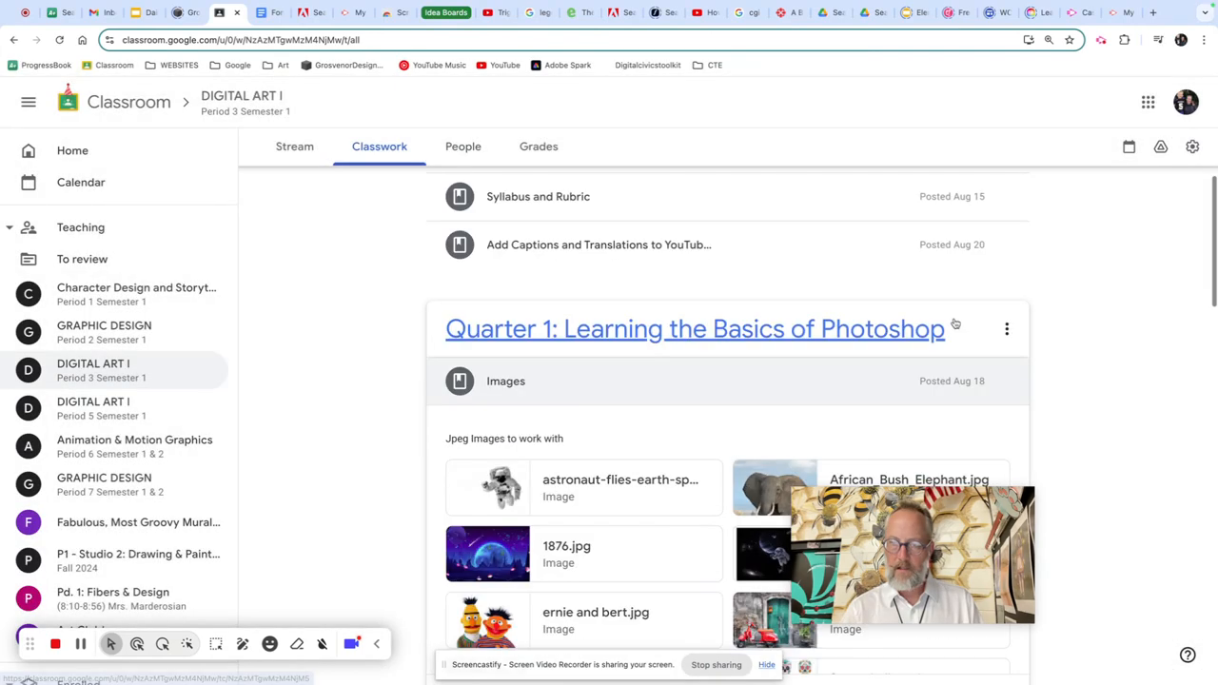
scroll(828, 400, "down", 4)
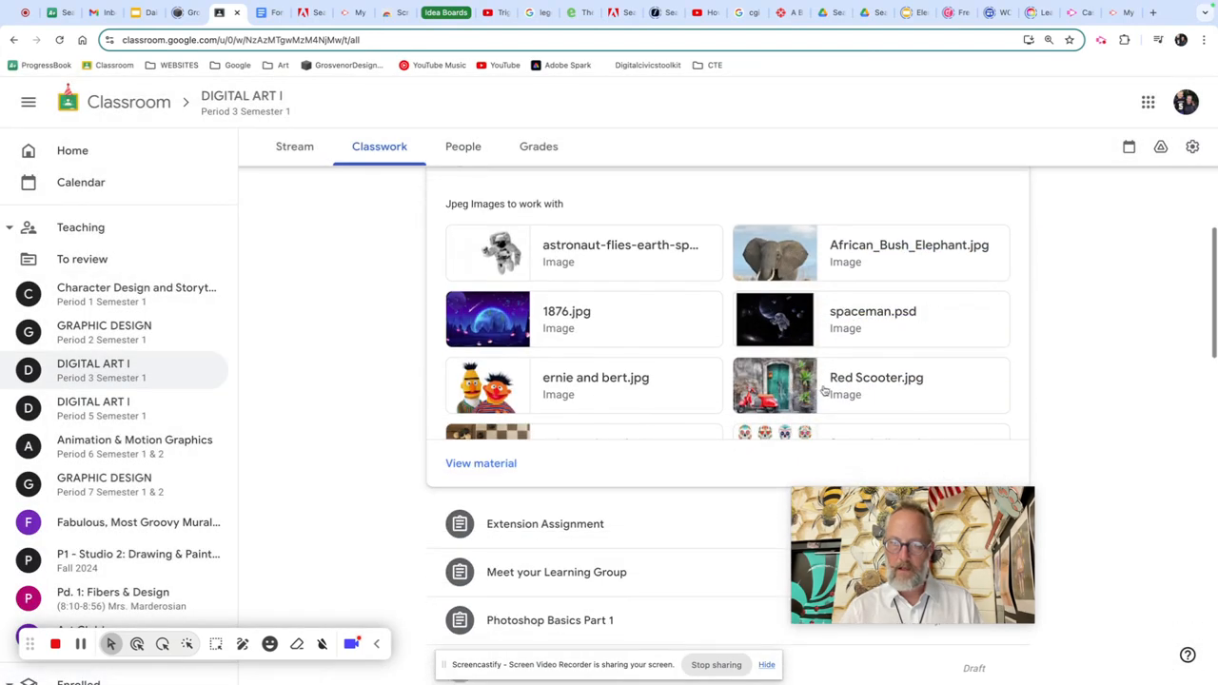
left_click(794, 261)
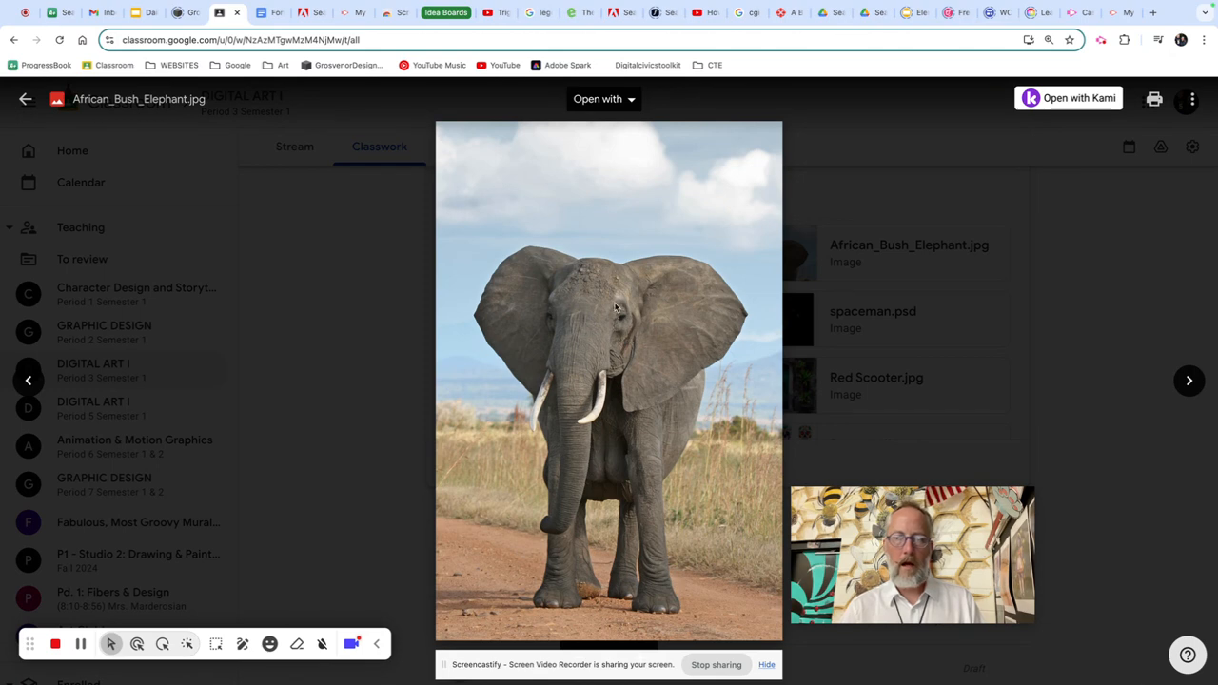
Step: Try to save the previewed elephant image to the Downloads folder under the name Elephant
right_click(583, 317)
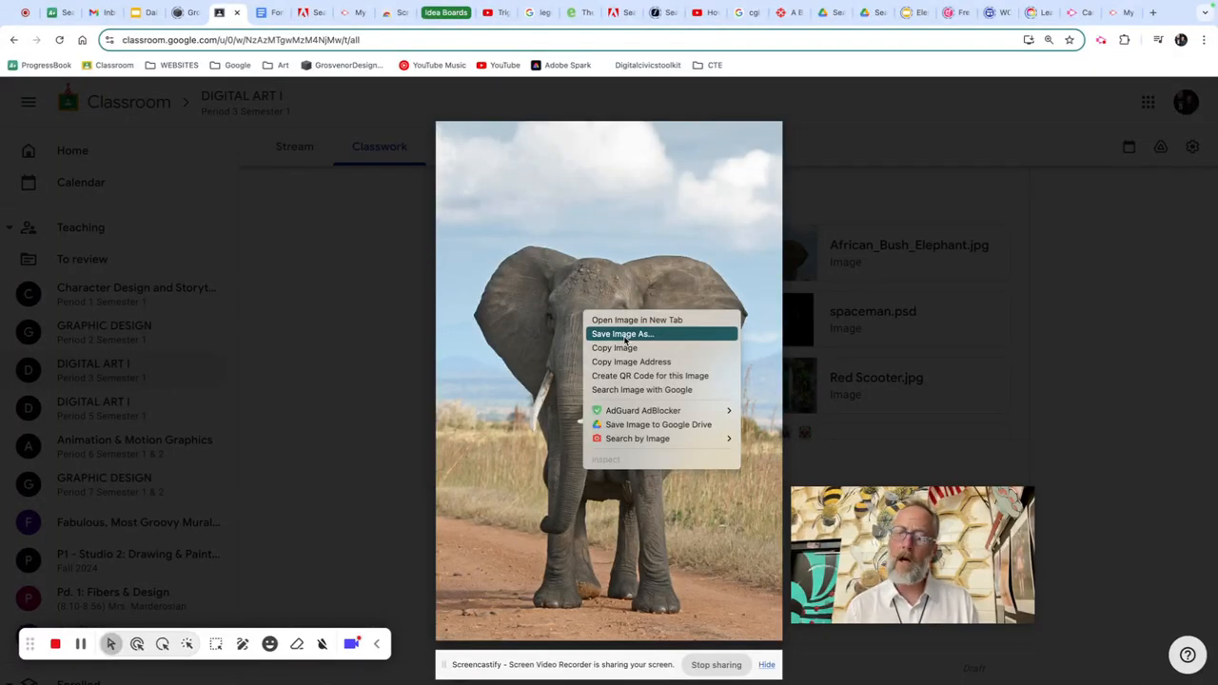
left_click(623, 334)
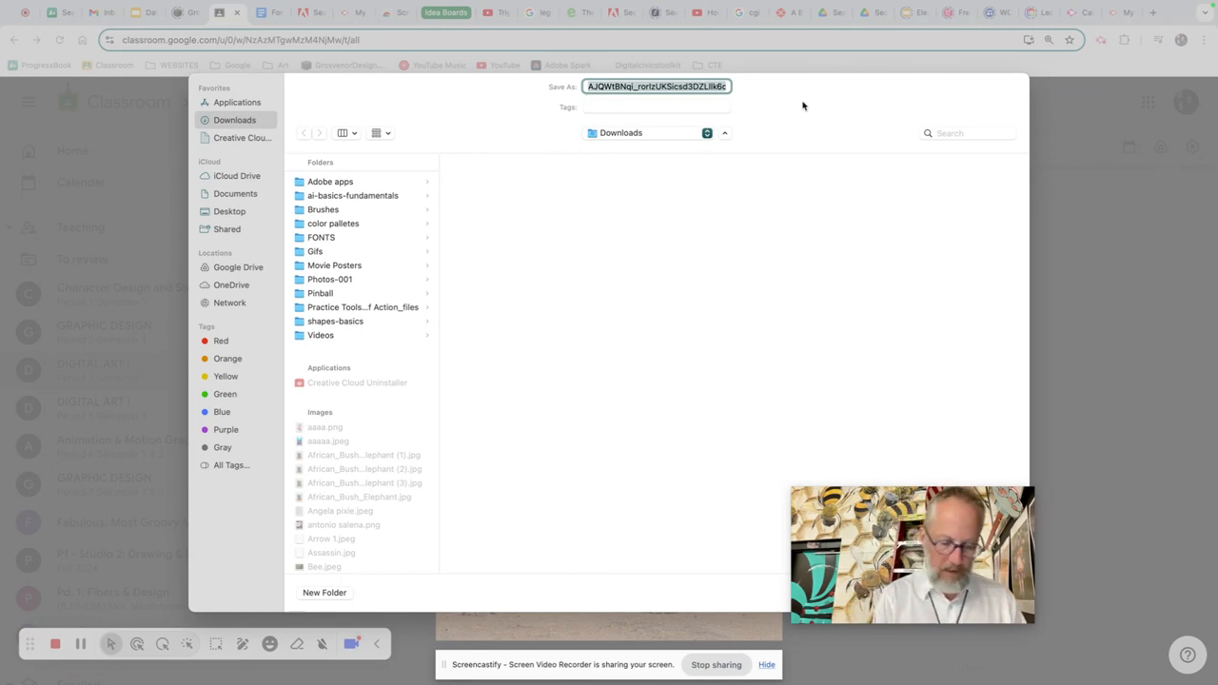
type("Elephant")
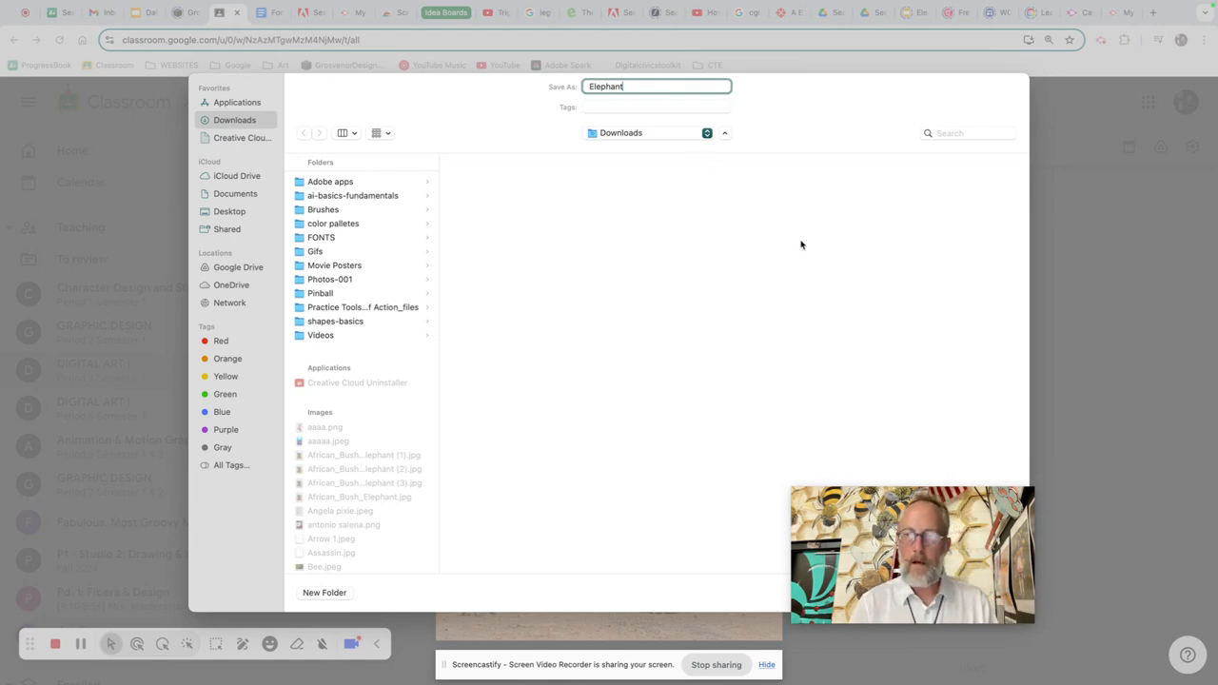
mouse_move(870, 517)
left_click_drag(870, 518, 1031, 403)
left_click(993, 593)
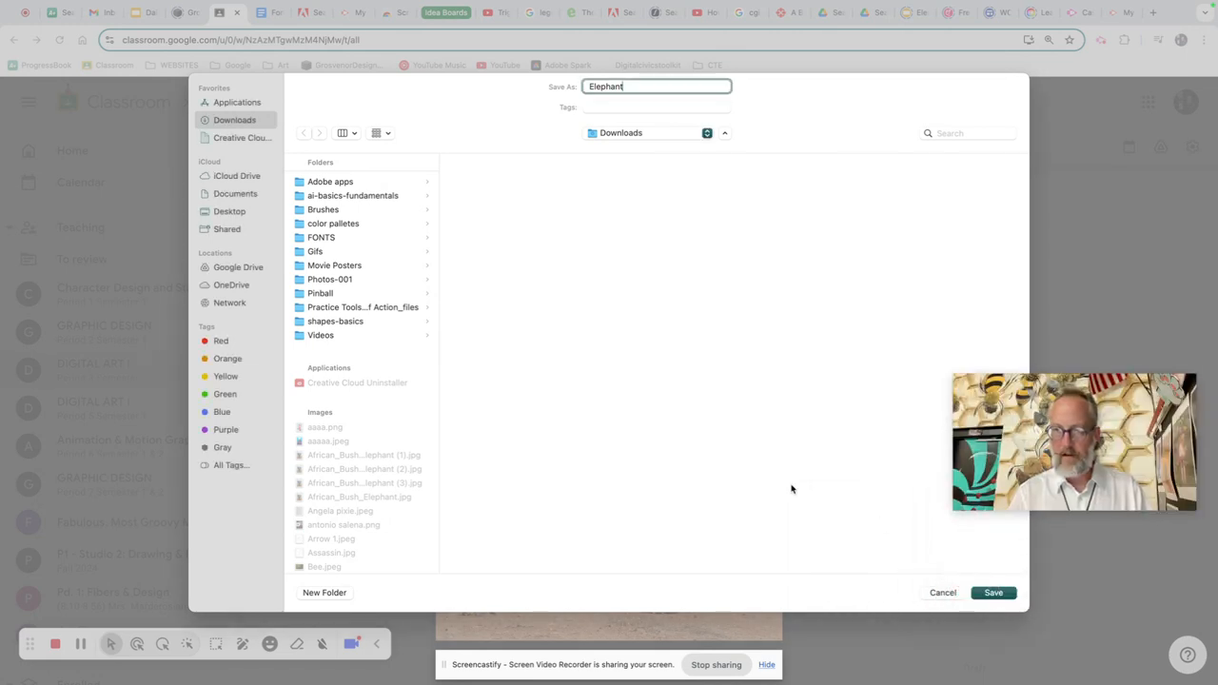
left_click(1011, 593)
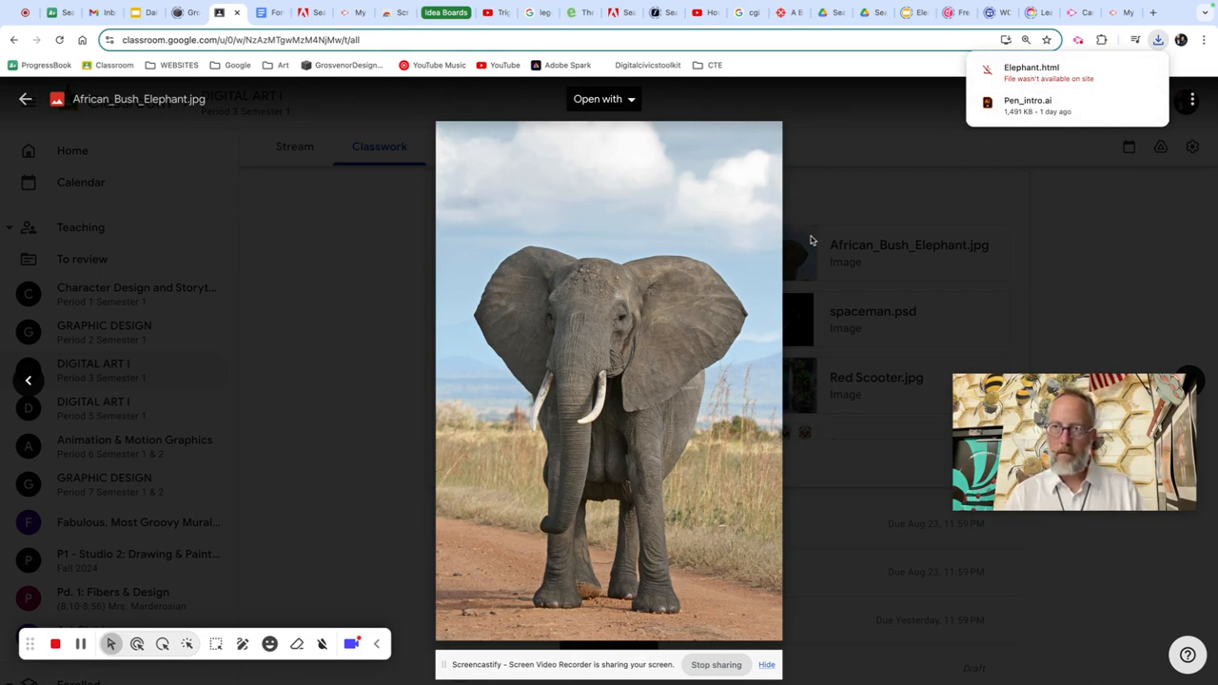
Step: Switch to Photoshop and place African_Bush_Elephant (1).jpg from Downloads into the practice document as an embedded file
key("super+Tab")
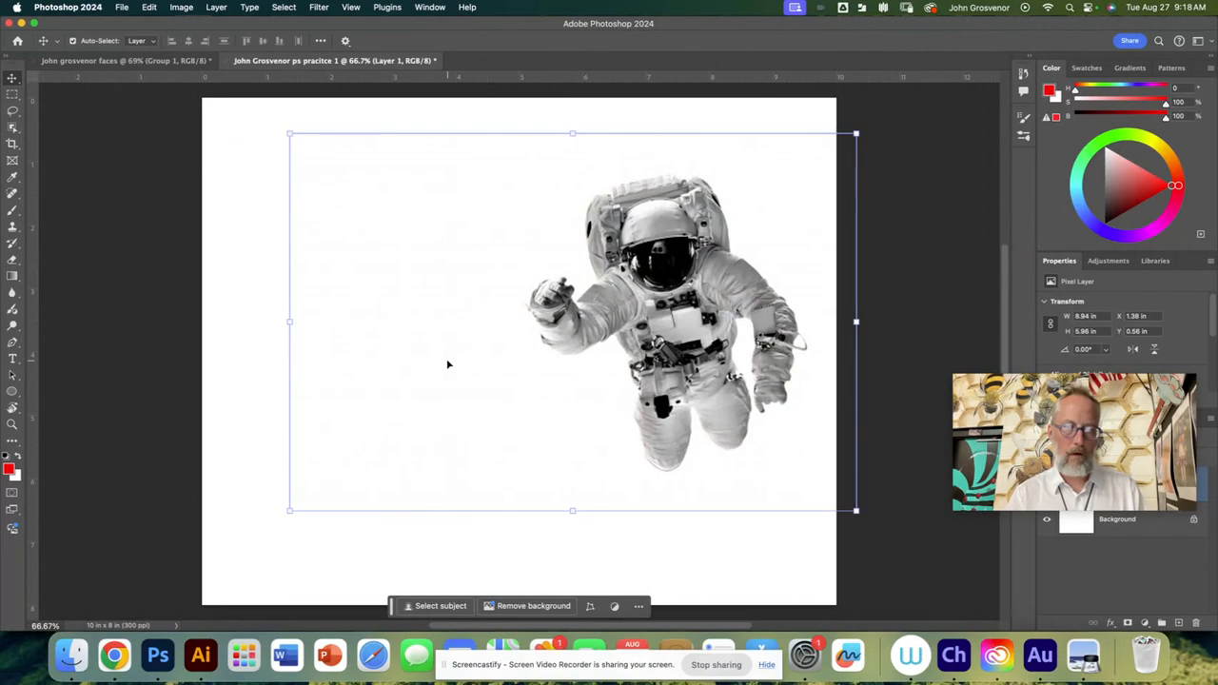
left_click(253, 294)
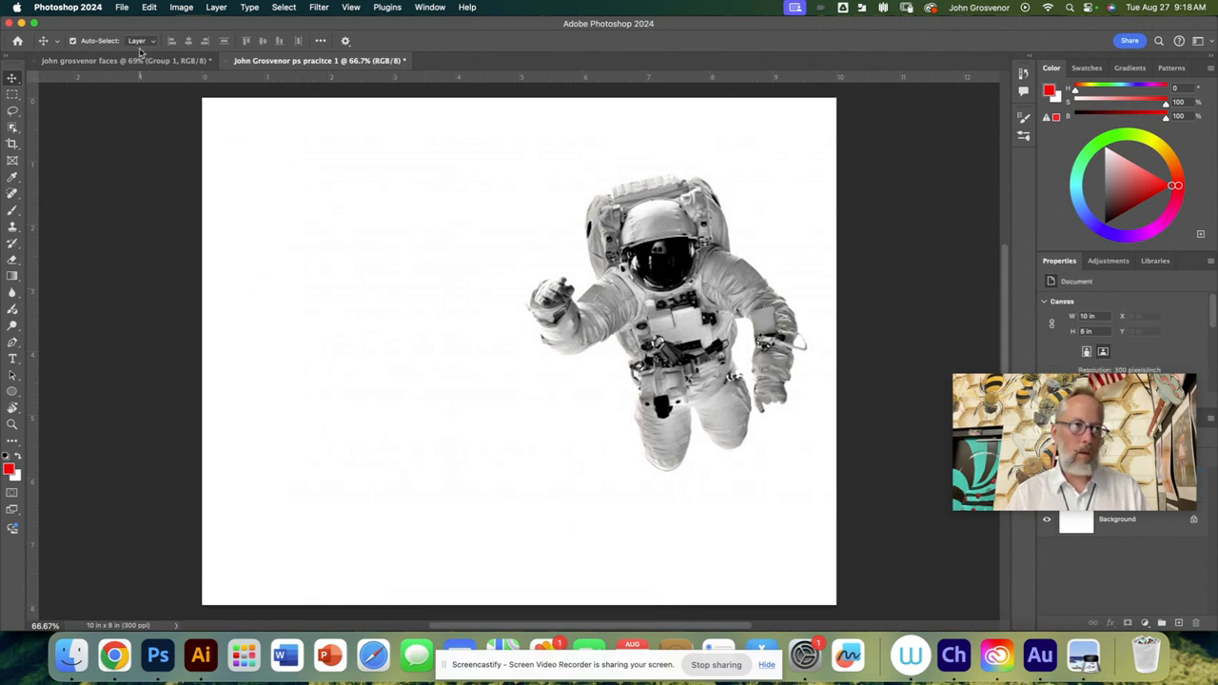
left_click(123, 7)
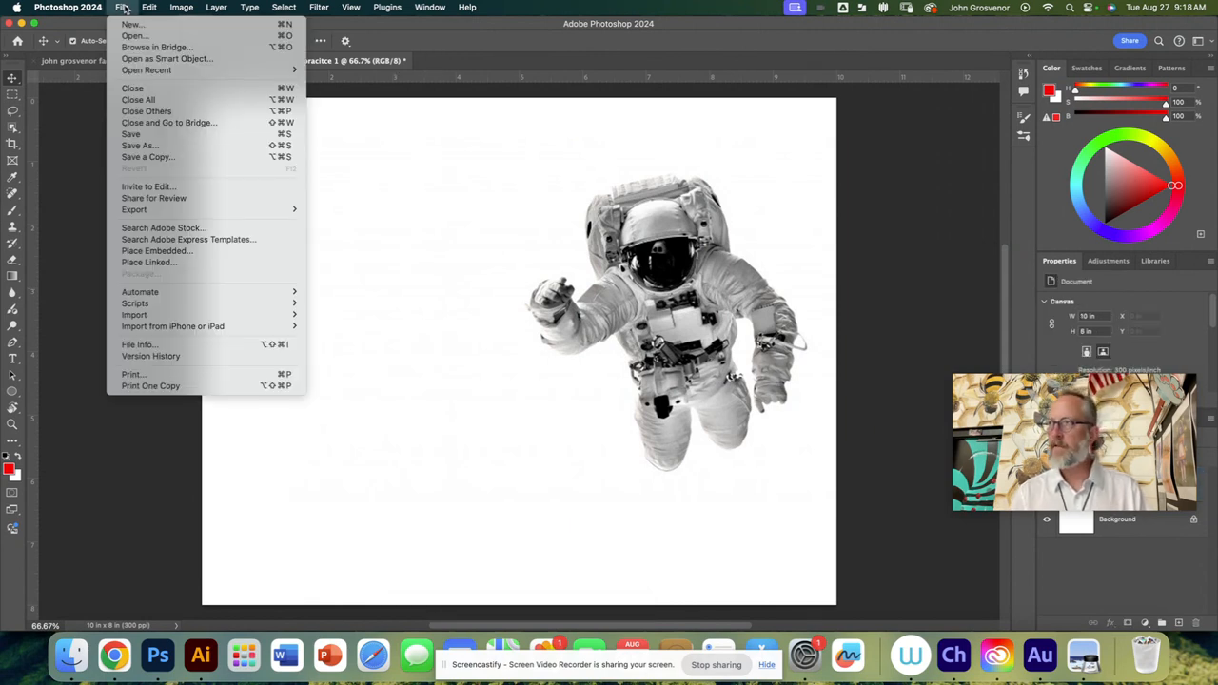
left_click(153, 251)
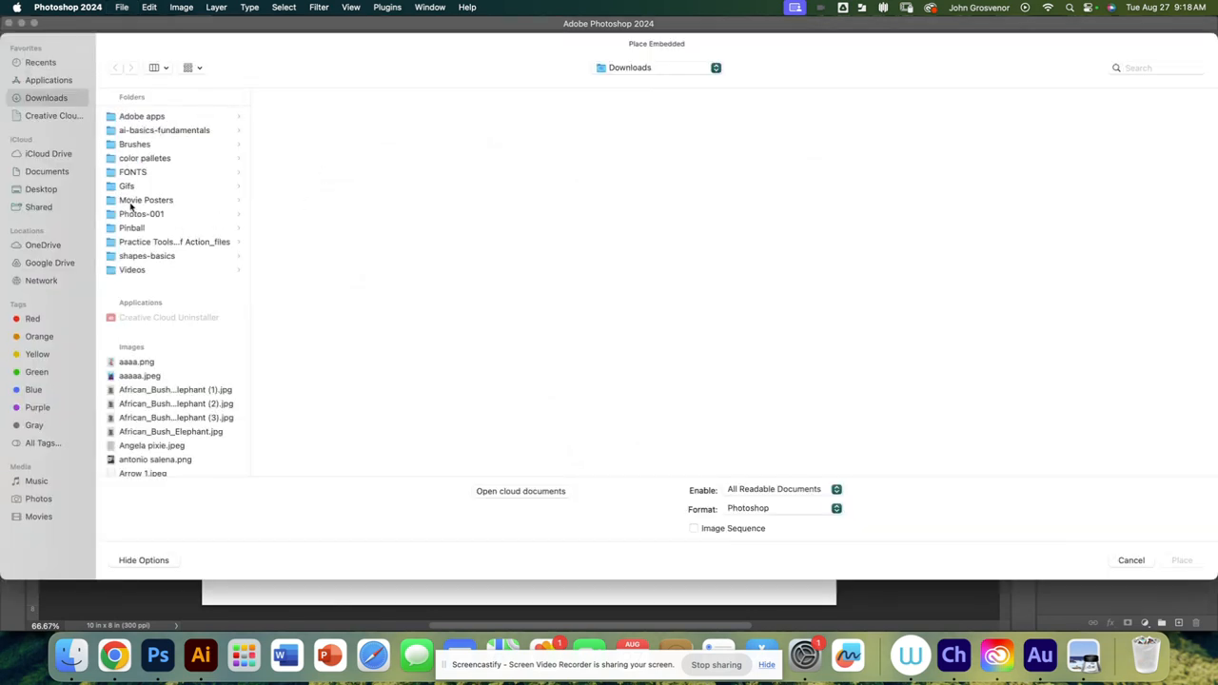
scroll(164, 255, "down", 5)
left_click(169, 288)
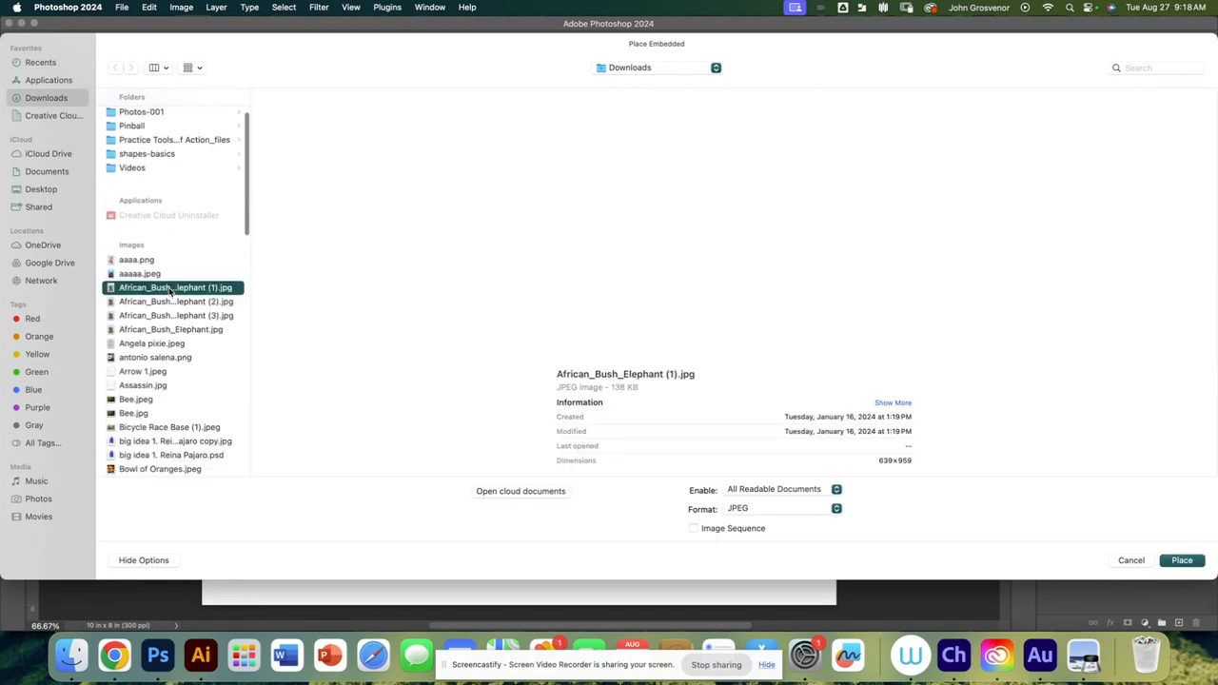
left_click(1182, 560)
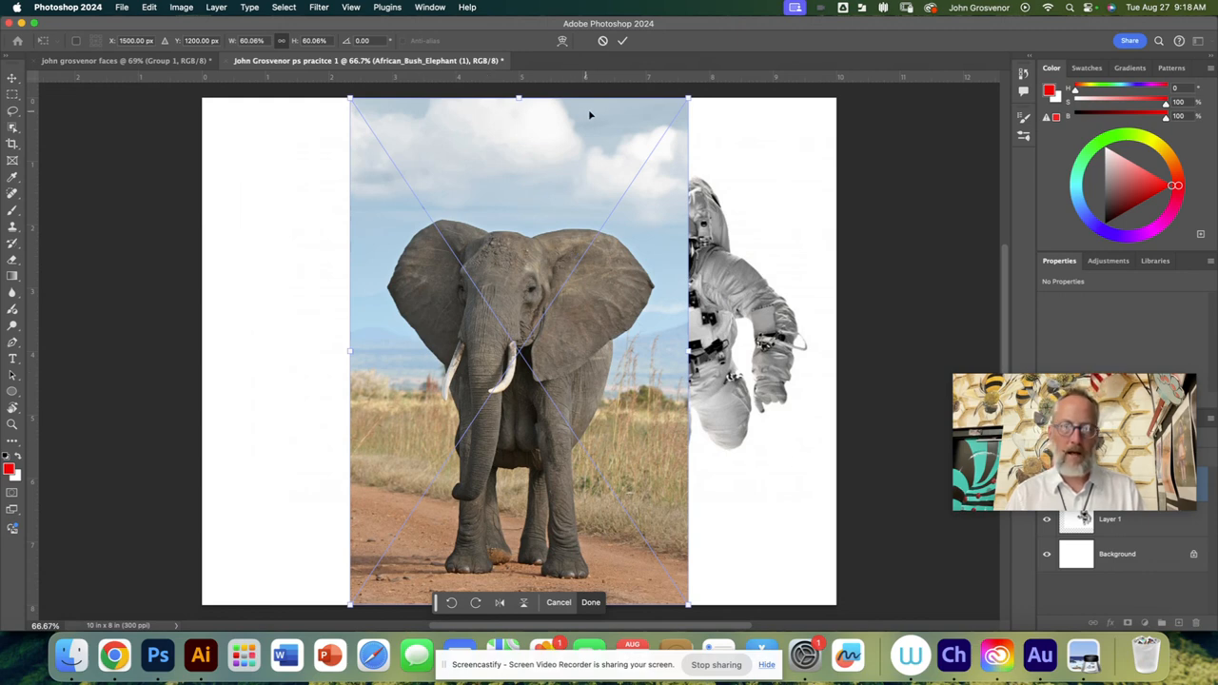
Step: Scale the placed elephant to about 44%, position it left of the astronaut and commit the placement
left_click_drag(693, 95, 600, 231)
left_click_drag(453, 344, 351, 246)
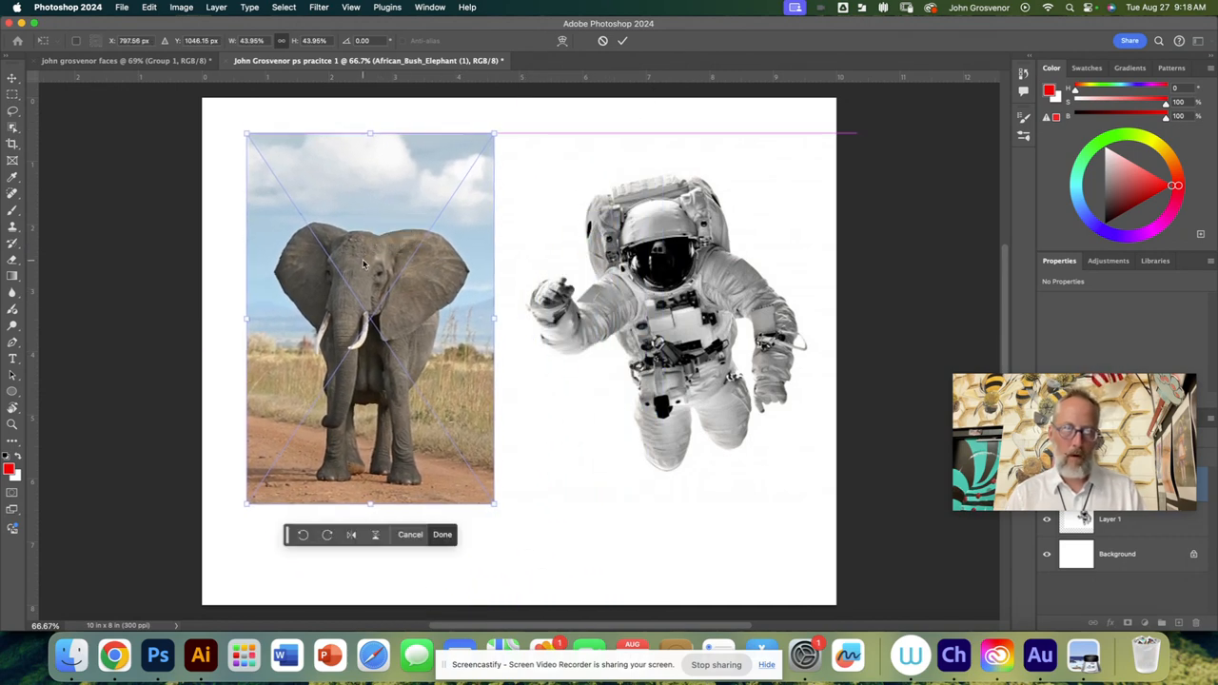
left_click(623, 41)
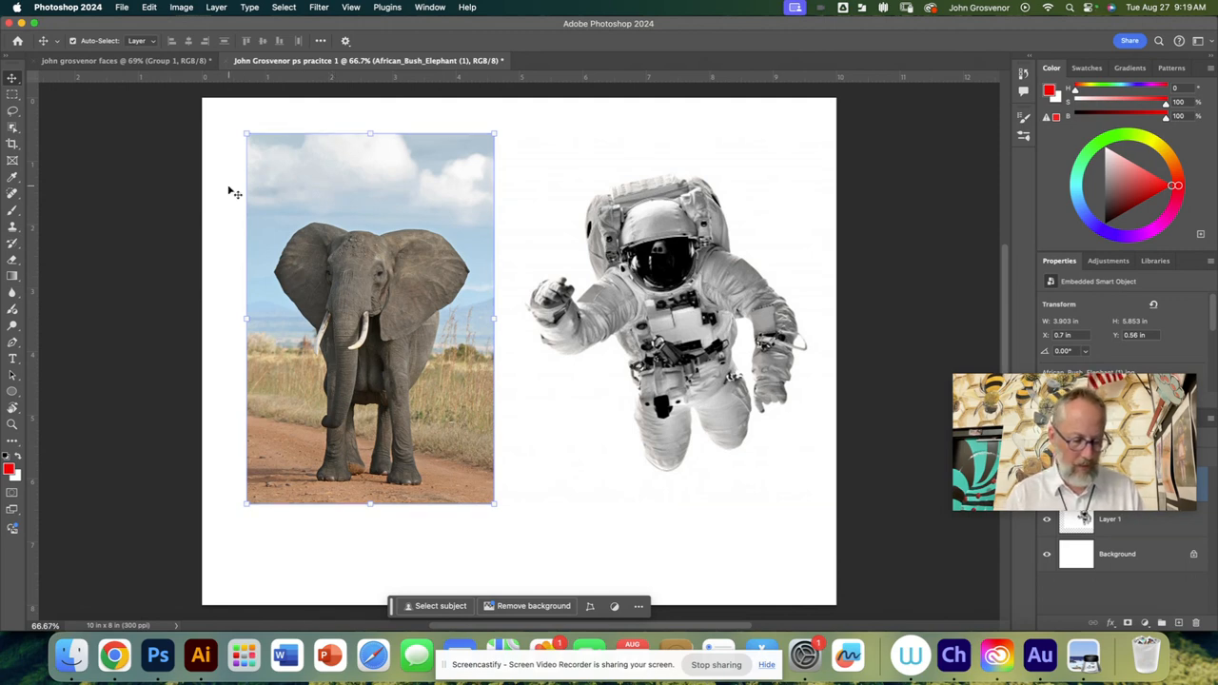
Step: Take a screenshot of the whole screen showing the elephant and astronaut document
key("super")
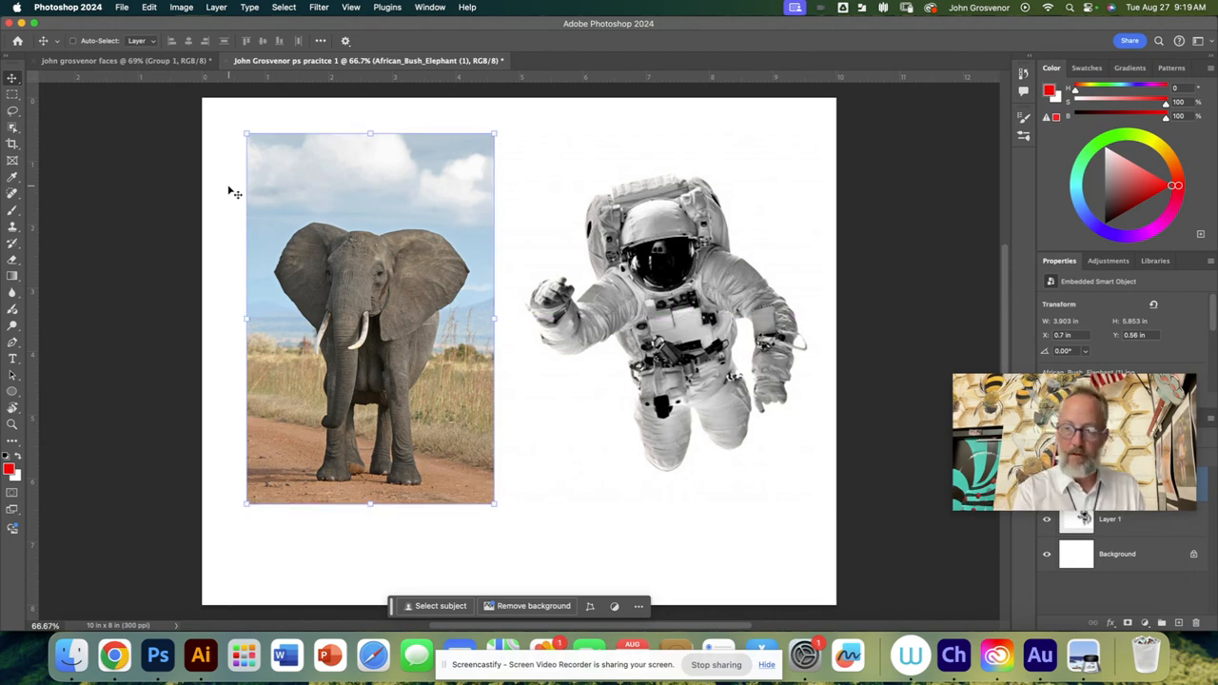
key("super+shift+3")
left_click(623, 406)
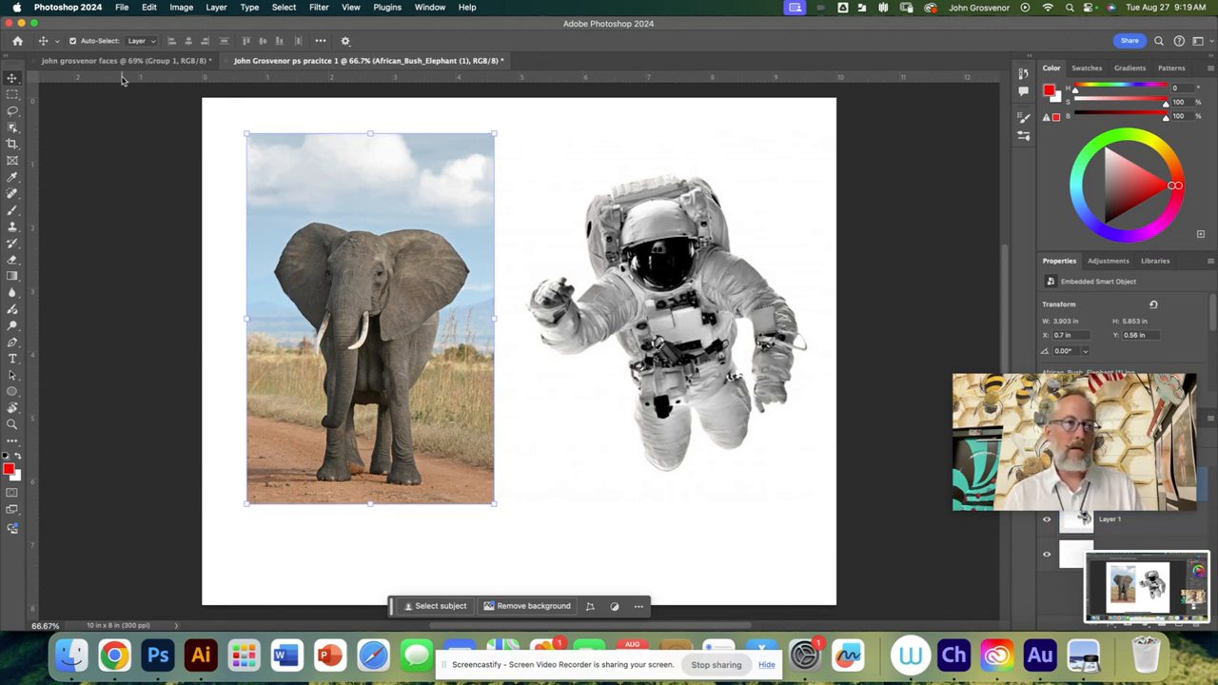
left_click(122, 8)
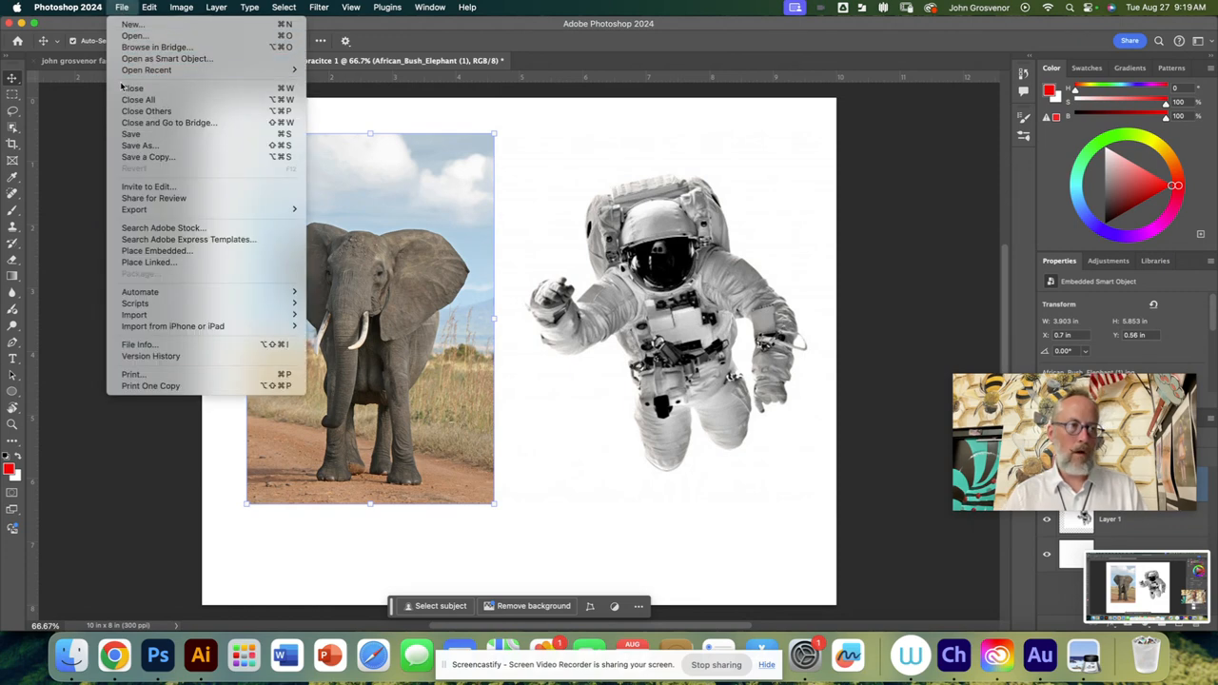
left_click(133, 158)
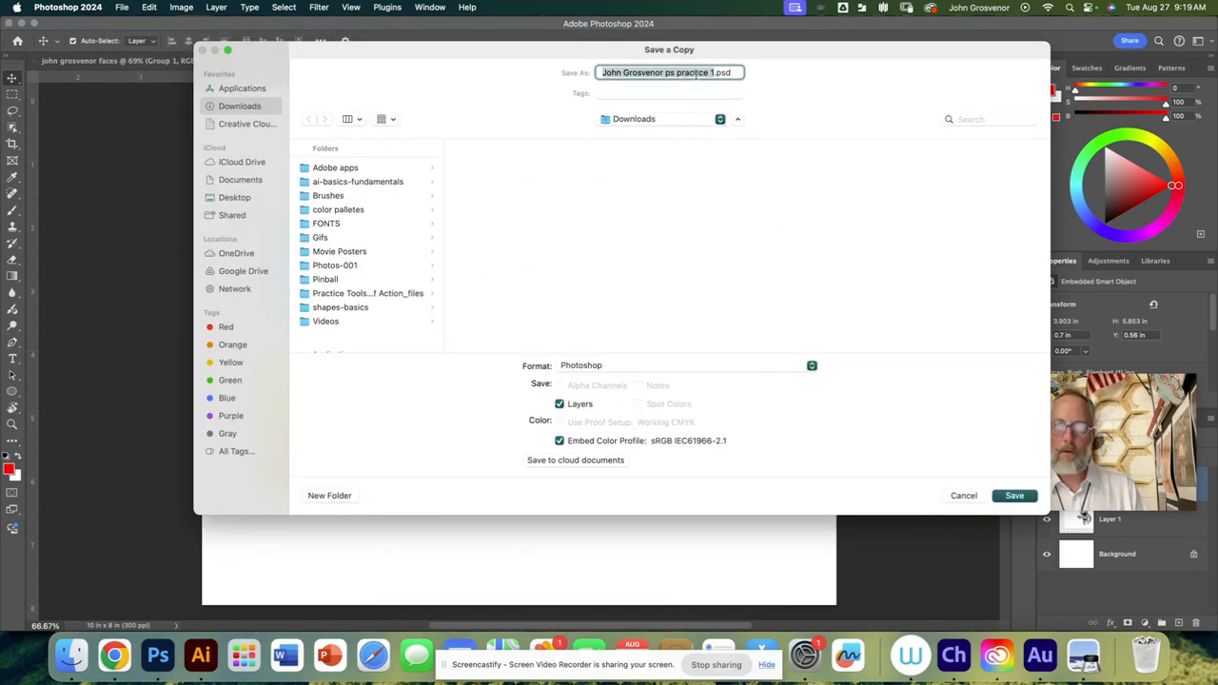
left_click(651, 120)
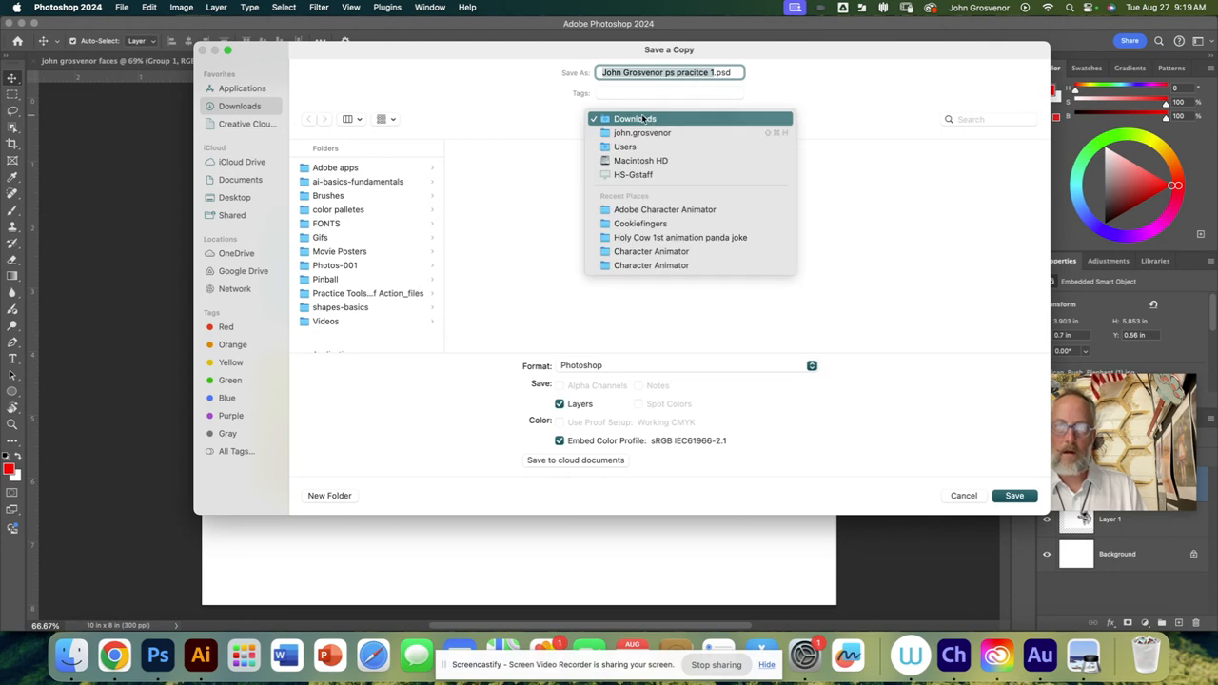
left_click(430, 117)
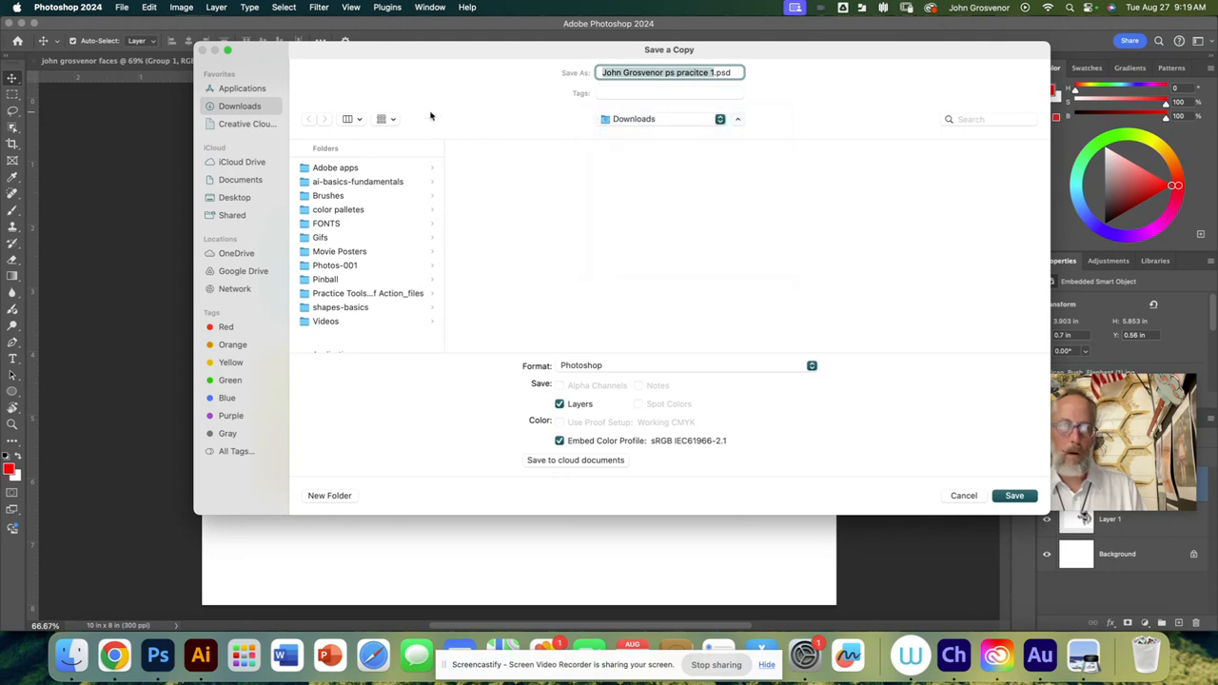
left_click(224, 272)
left_click(324, 169)
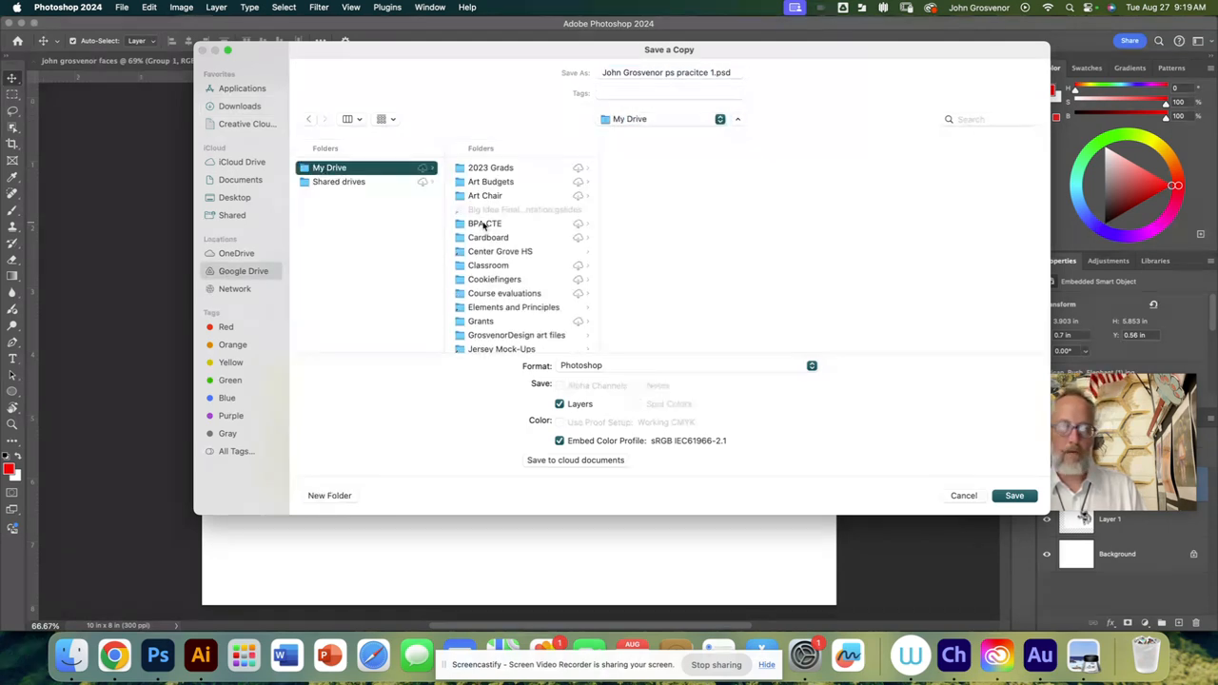
left_click(497, 280)
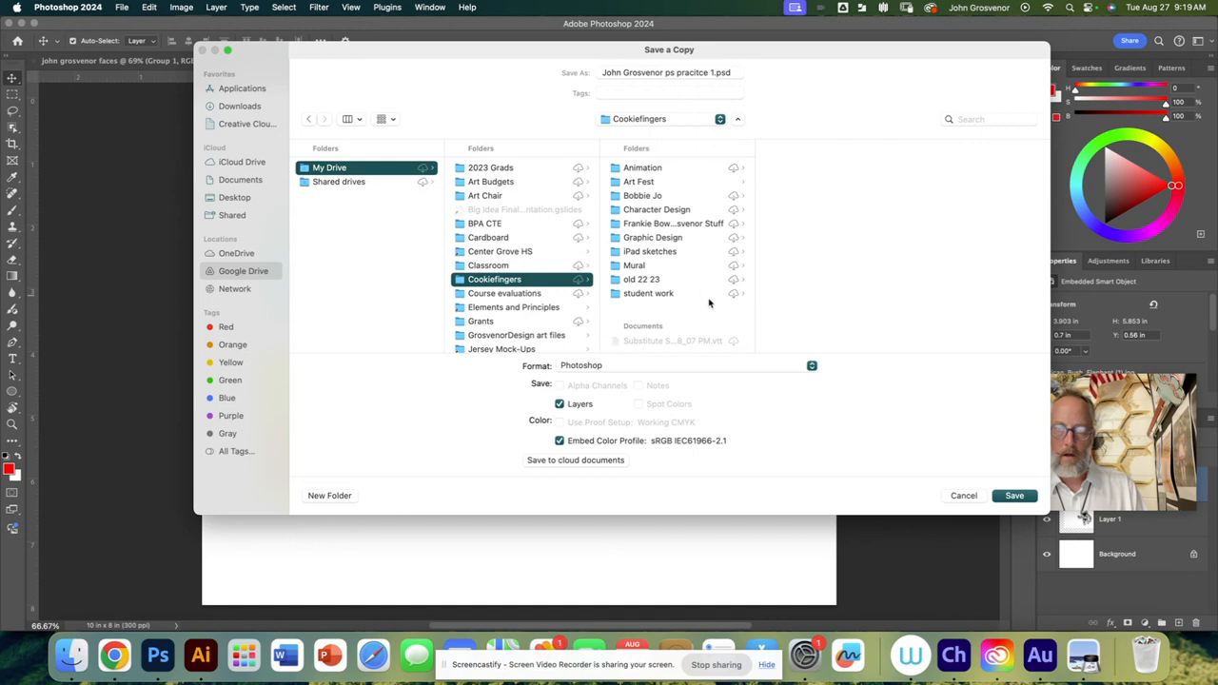
left_click(644, 368)
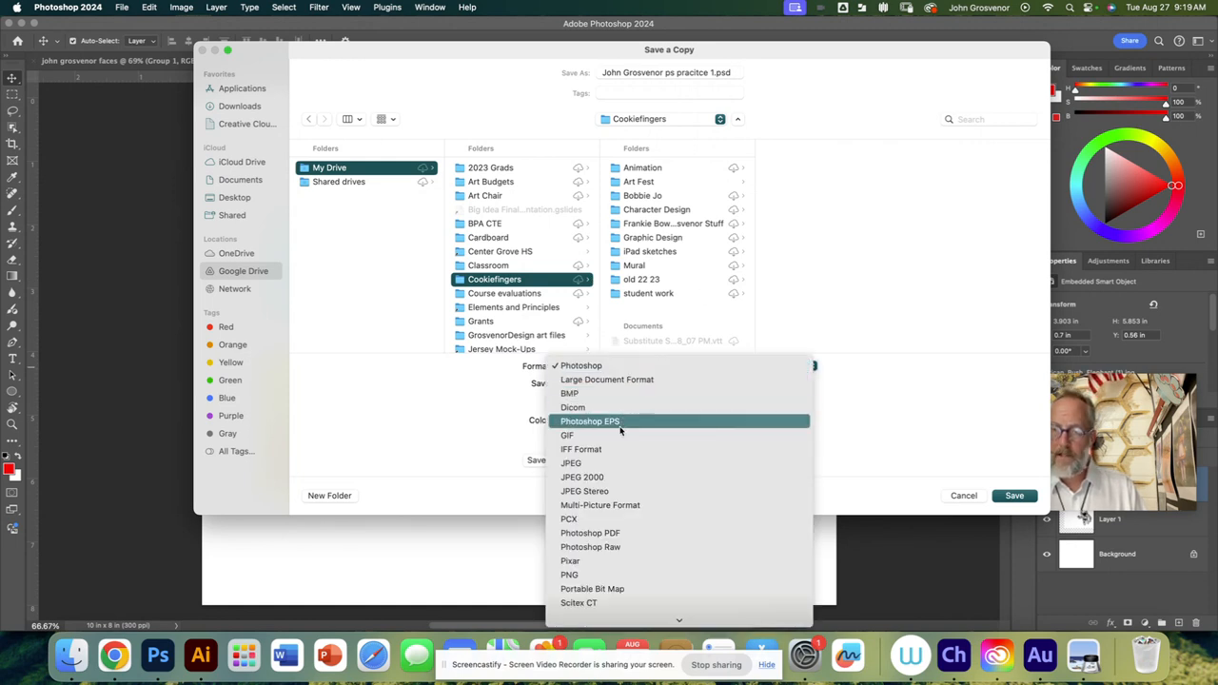
left_click(615, 462)
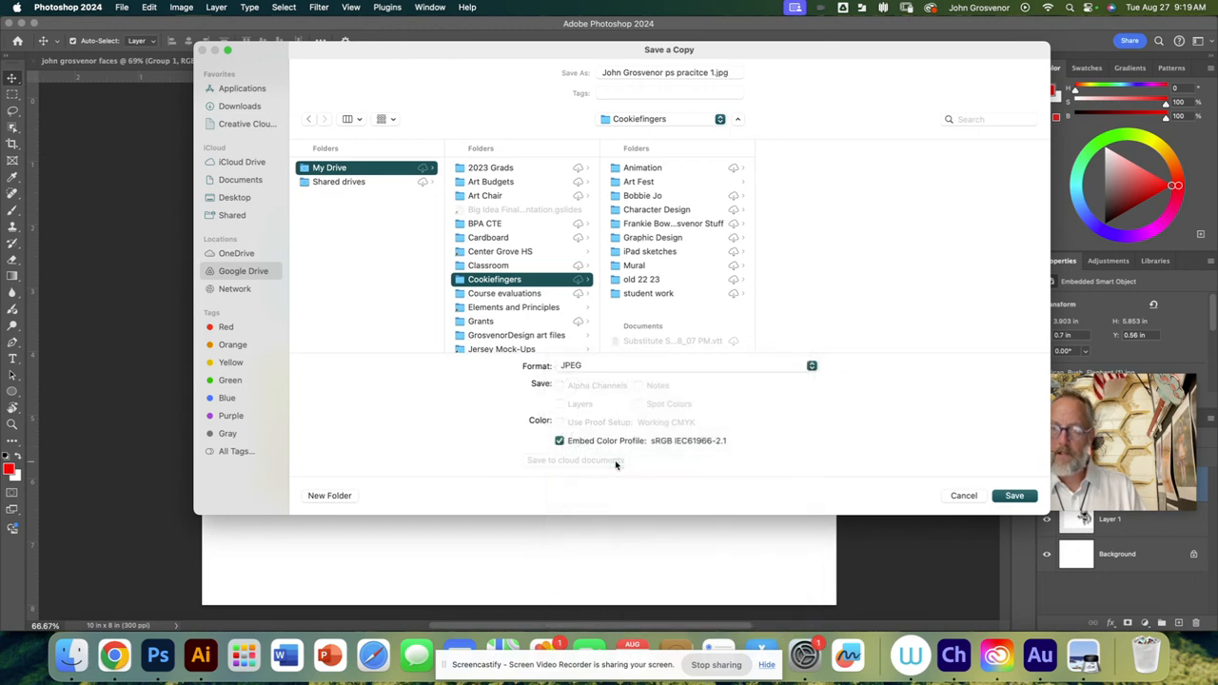
left_click(966, 496)
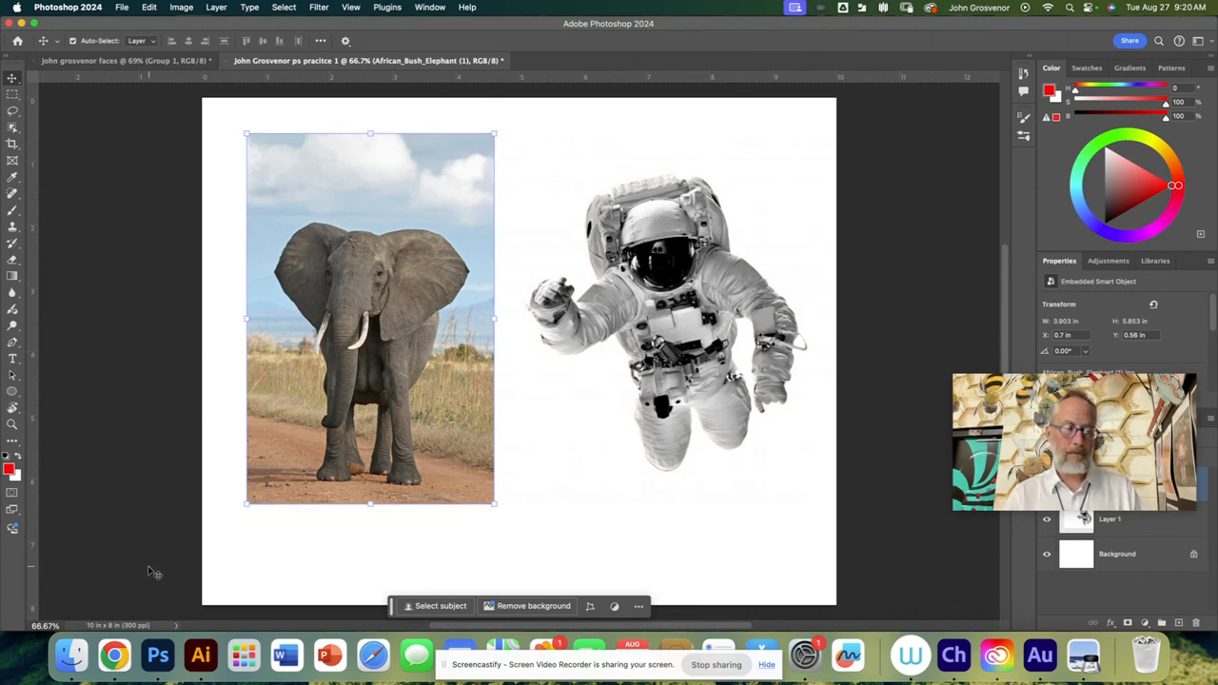
Step: Switch to Google Classroom in Chrome and close the elephant image preview
left_click(109, 664)
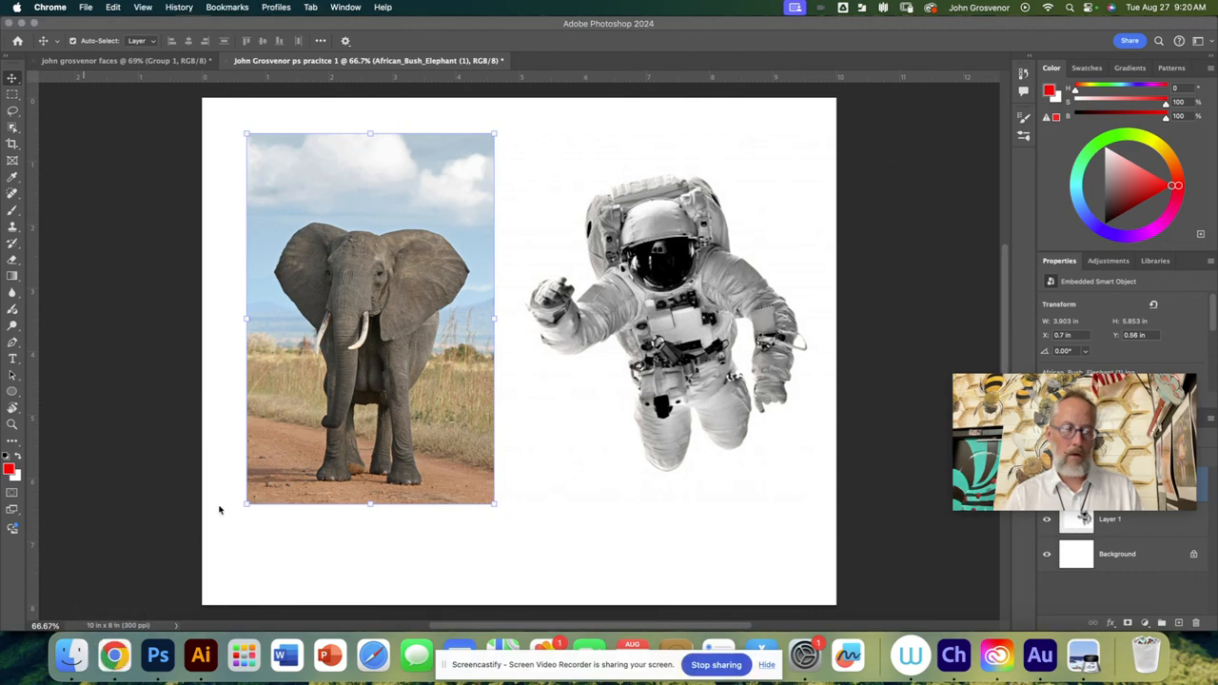
left_click(112, 653)
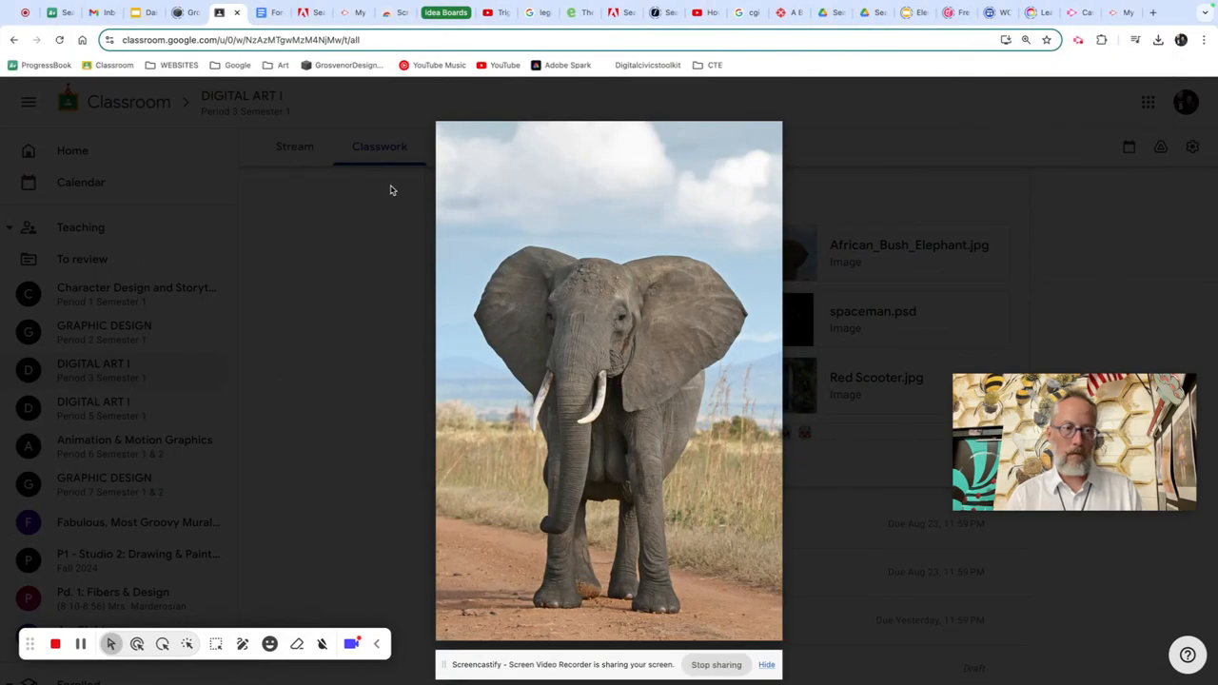
left_click(297, 298)
Step: Open the full instructions of the Photoshop Basics Part 1 assignment from the DIGITAL ART I classwork
scroll(450, 333, "down", 1)
scroll(449, 333, "down", 5)
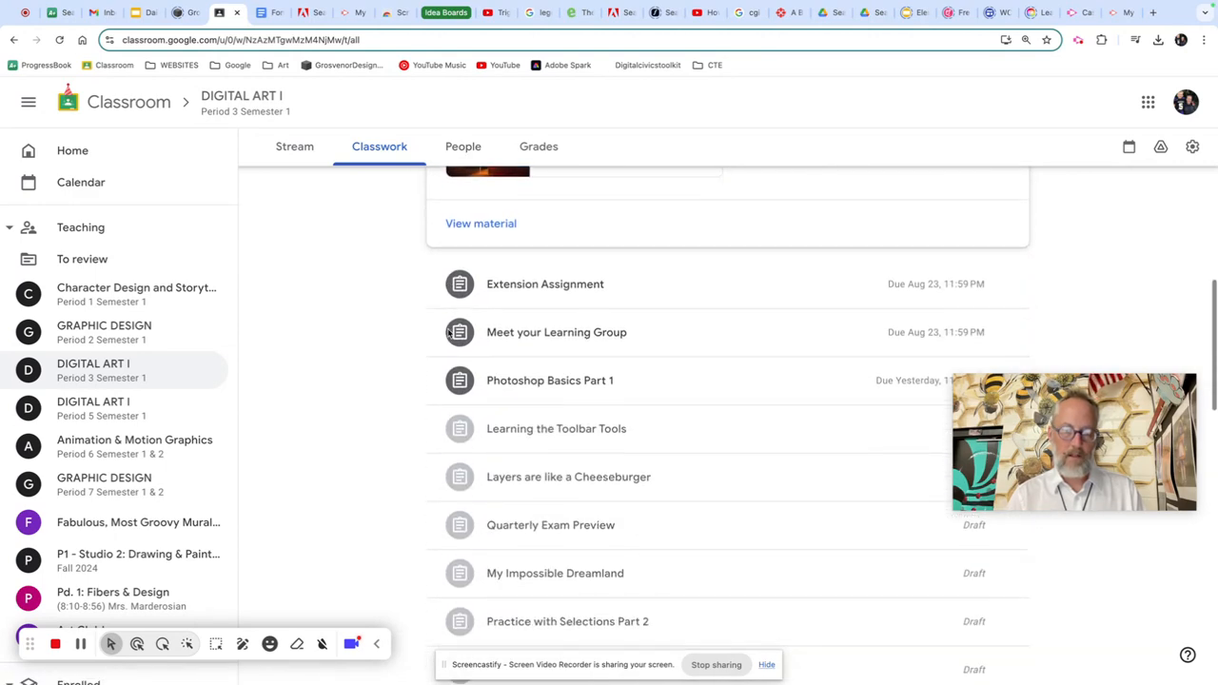
left_click(568, 381)
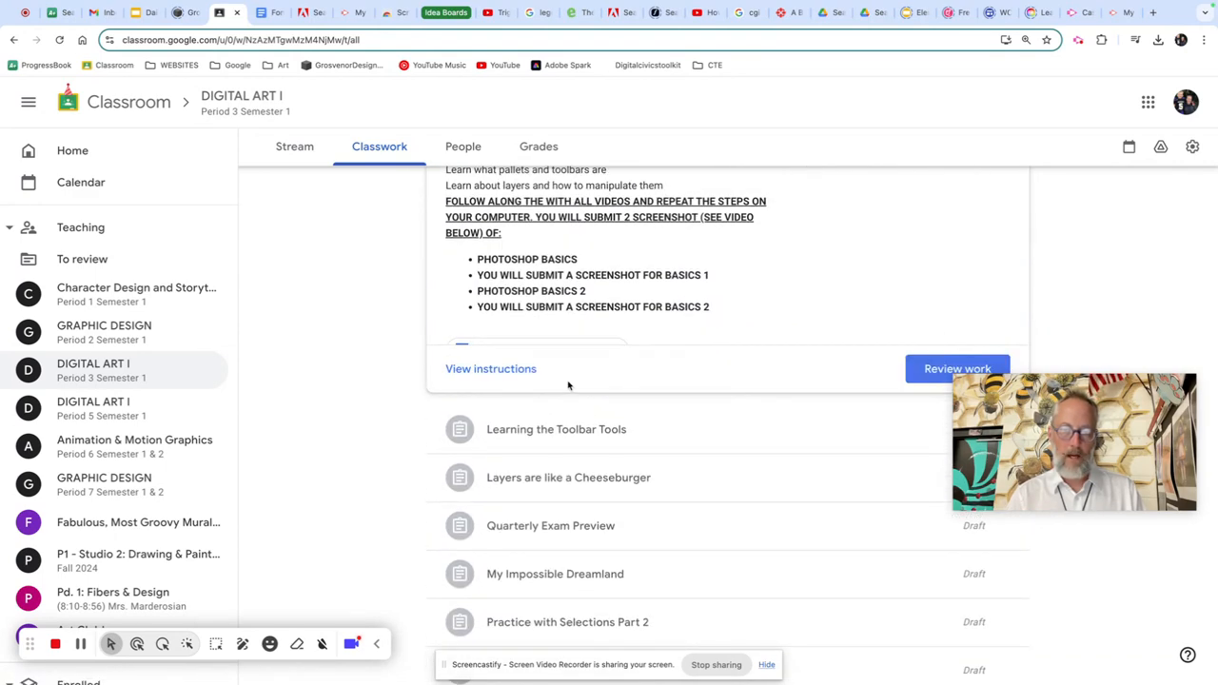
scroll(562, 314, "down", 5)
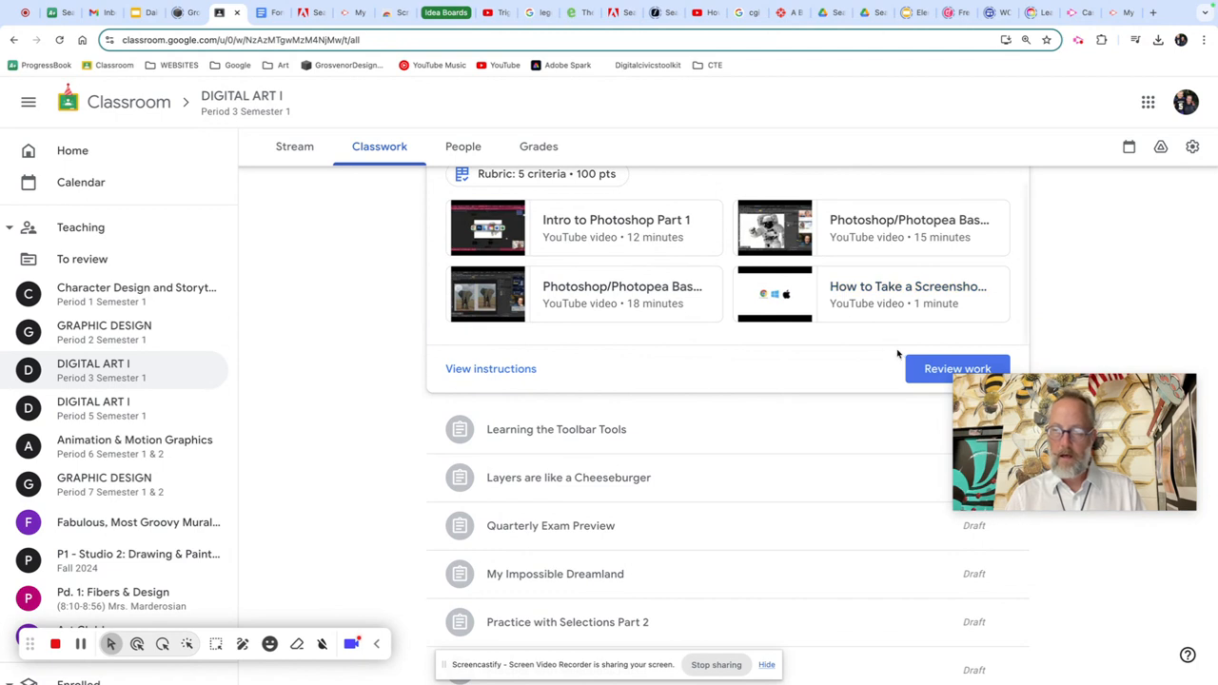
left_click(525, 369)
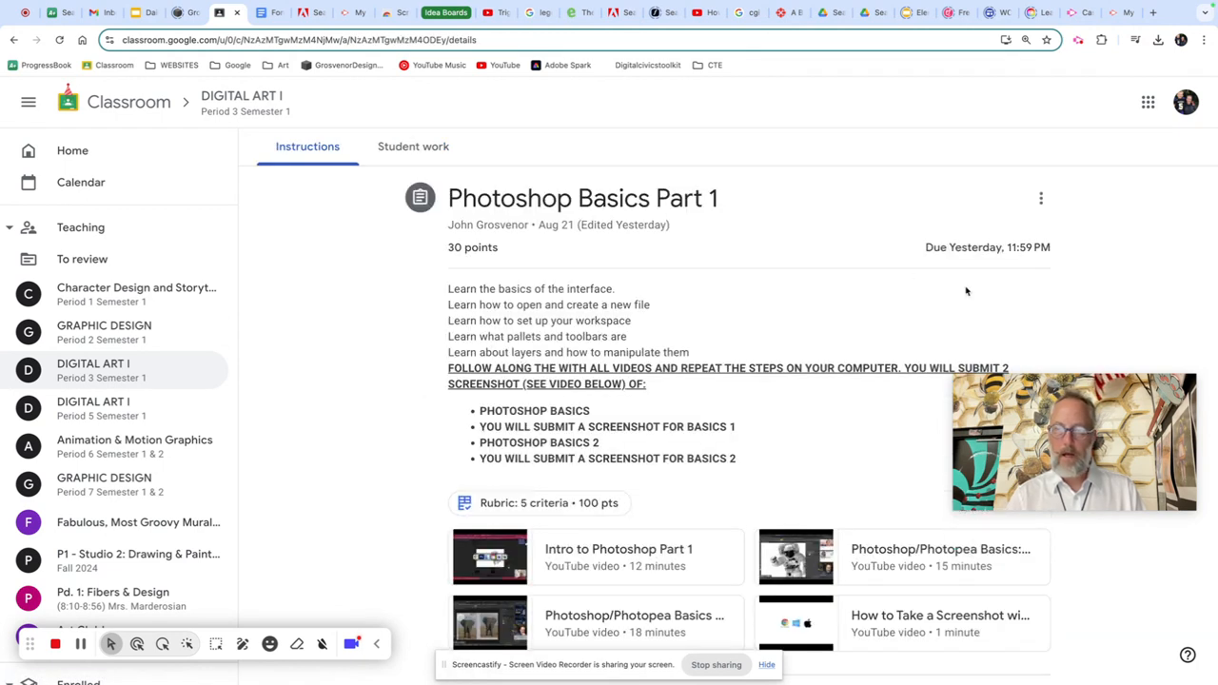